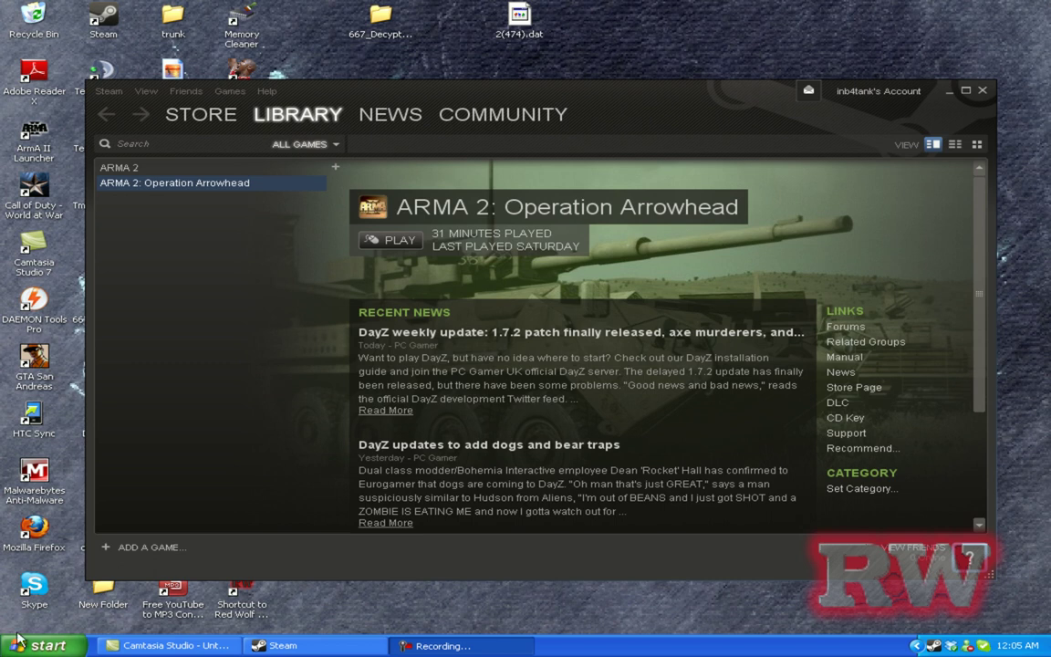
Open Mozilla Firefox and search Google for "siz updater".
{"action": "left_click", "coordinate": [44, 645]}
{"action": "key", "text": "Escape"}
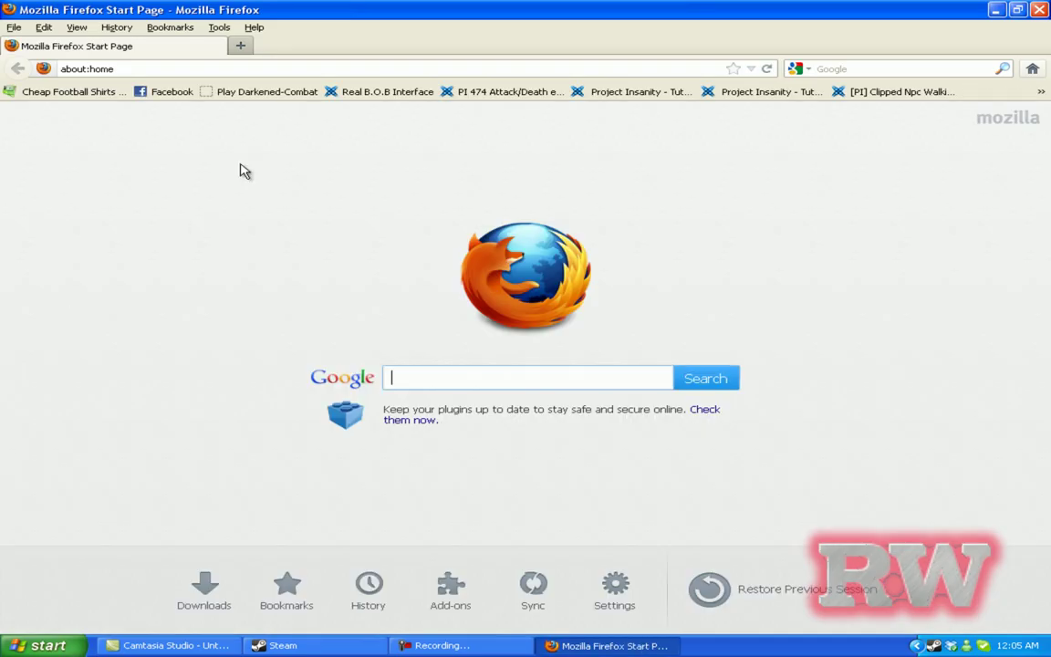
{"action": "left_click", "coordinate": [415, 375]}
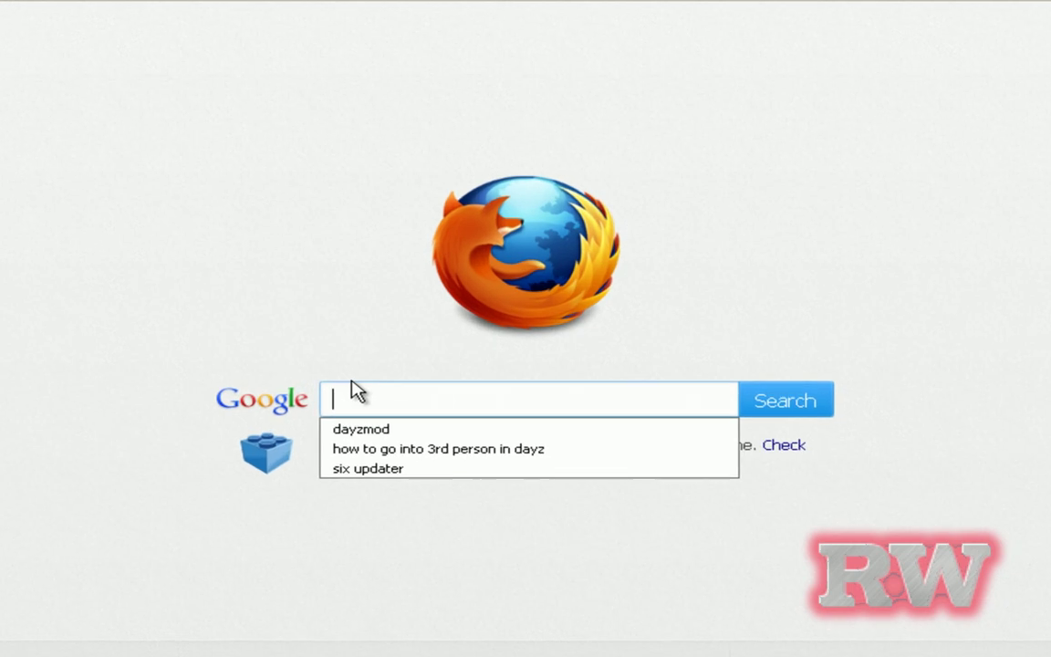
{"action": "type", "text": "six updater"}
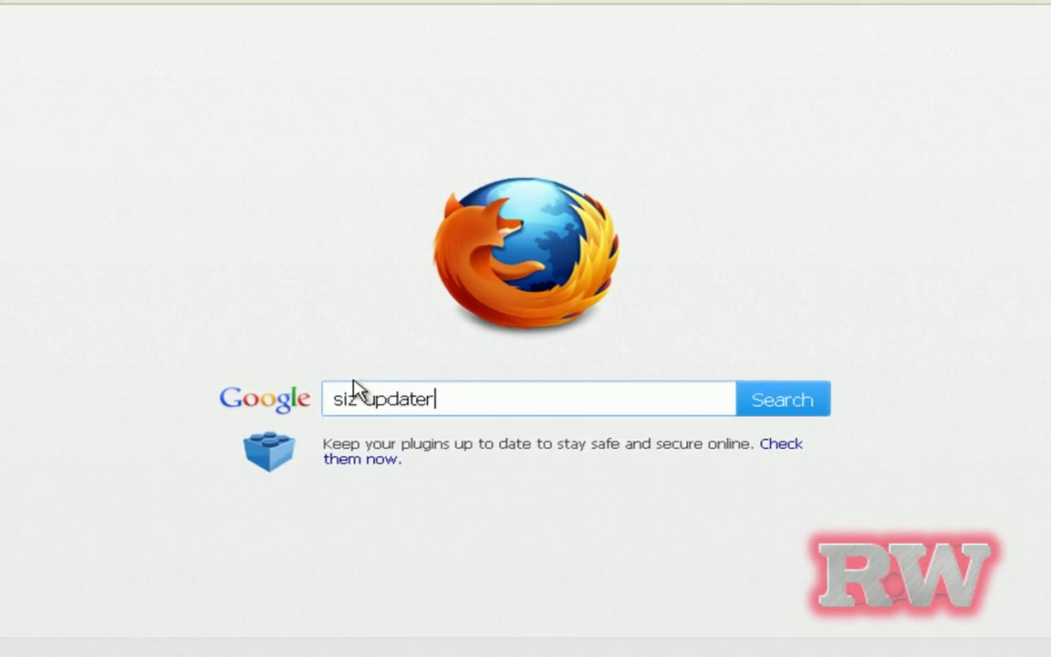
{"action": "key", "text": "Return"}
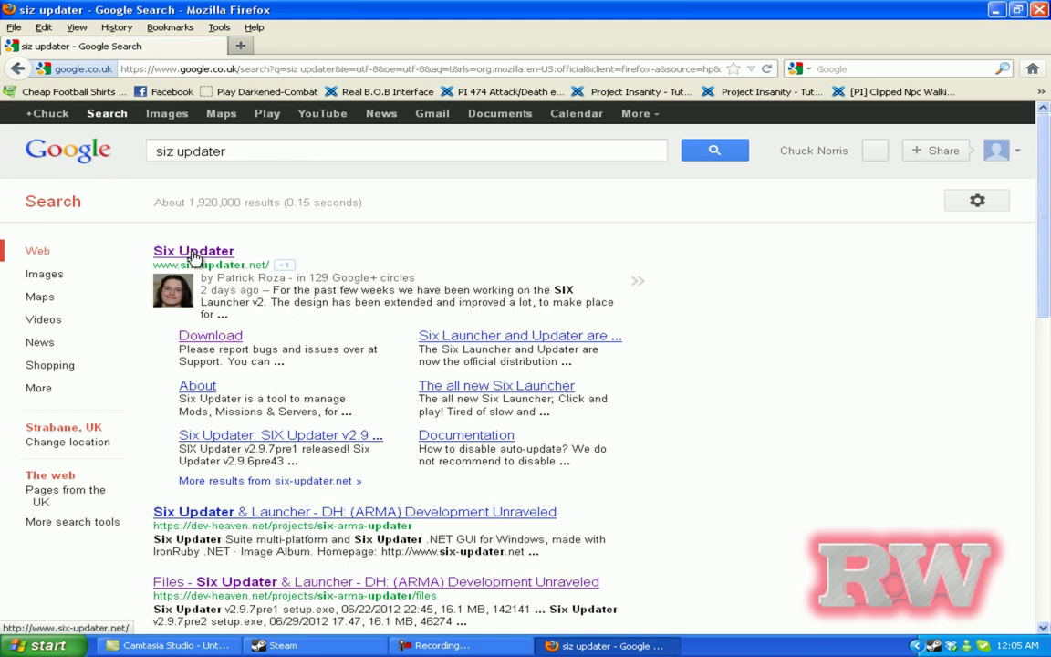
Download Six Updater v2.9.7pre from the Six Updater website's download page, saving su-setup.exe and closing the downloads window.
{"action": "left_click", "coordinate": [194, 255]}
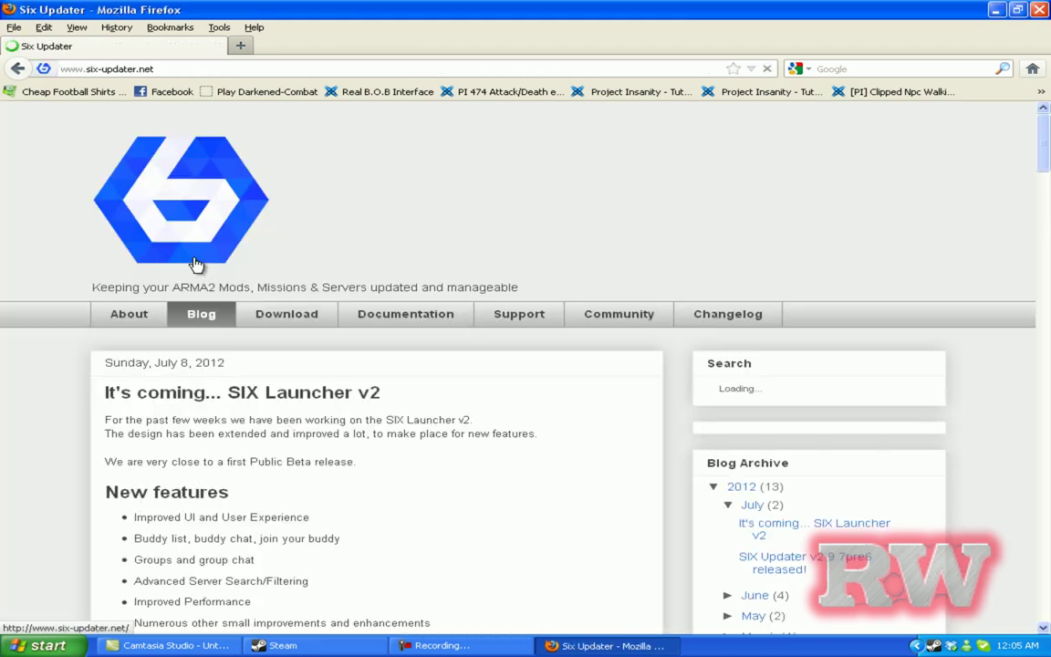
{"action": "left_click", "coordinate": [287, 323]}
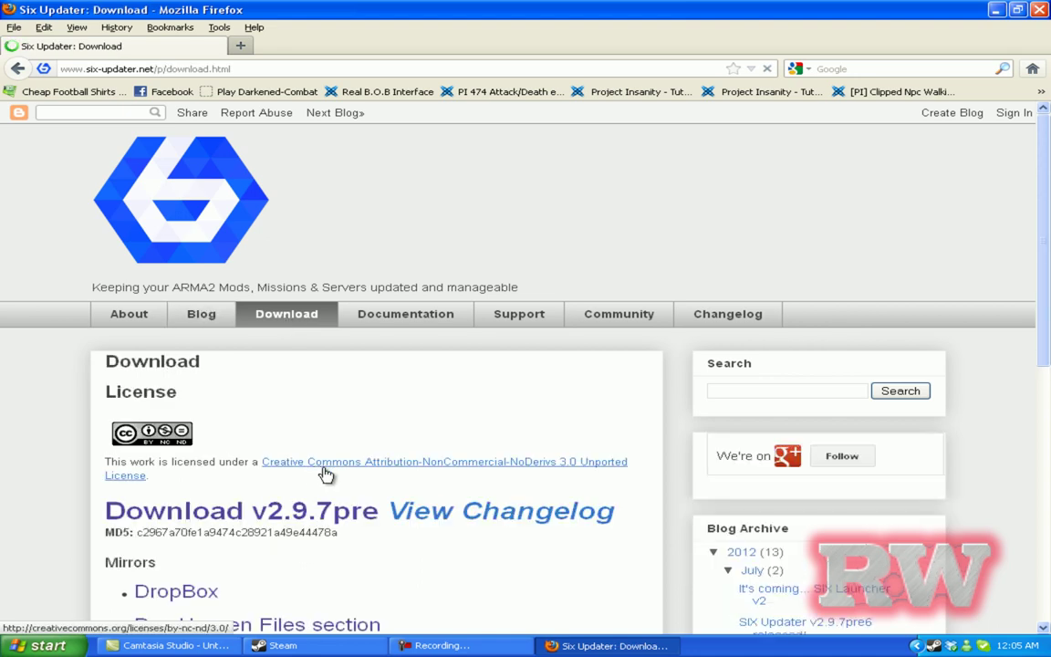
{"action": "scroll", "coordinate": [310, 460], "scroll_direction": "down", "scroll_amount": 2}
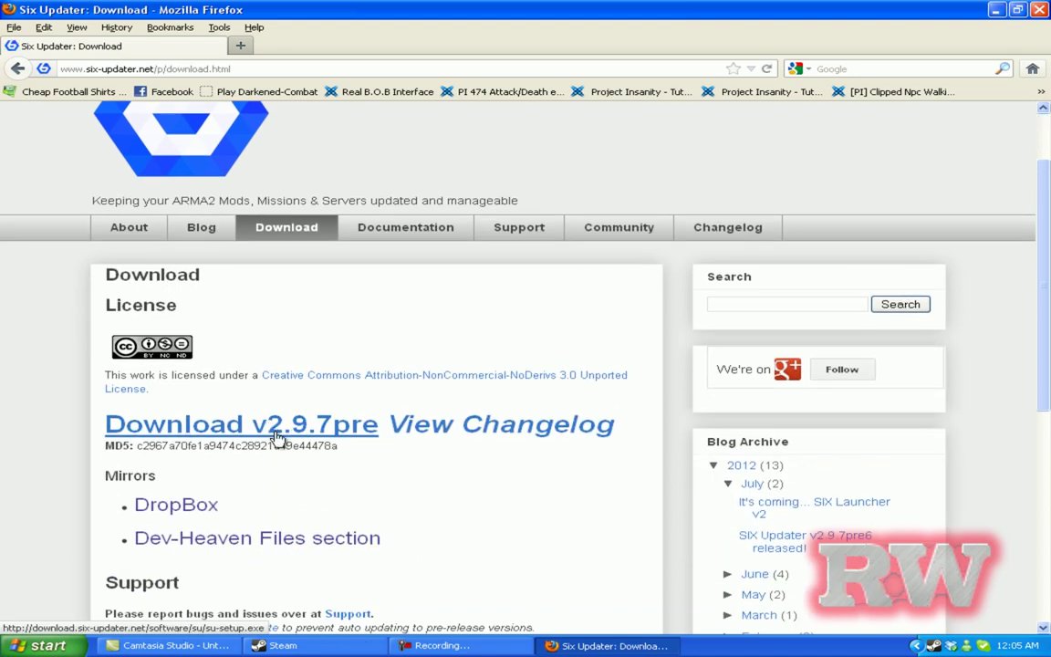
{"action": "left_click", "coordinate": [327, 435]}
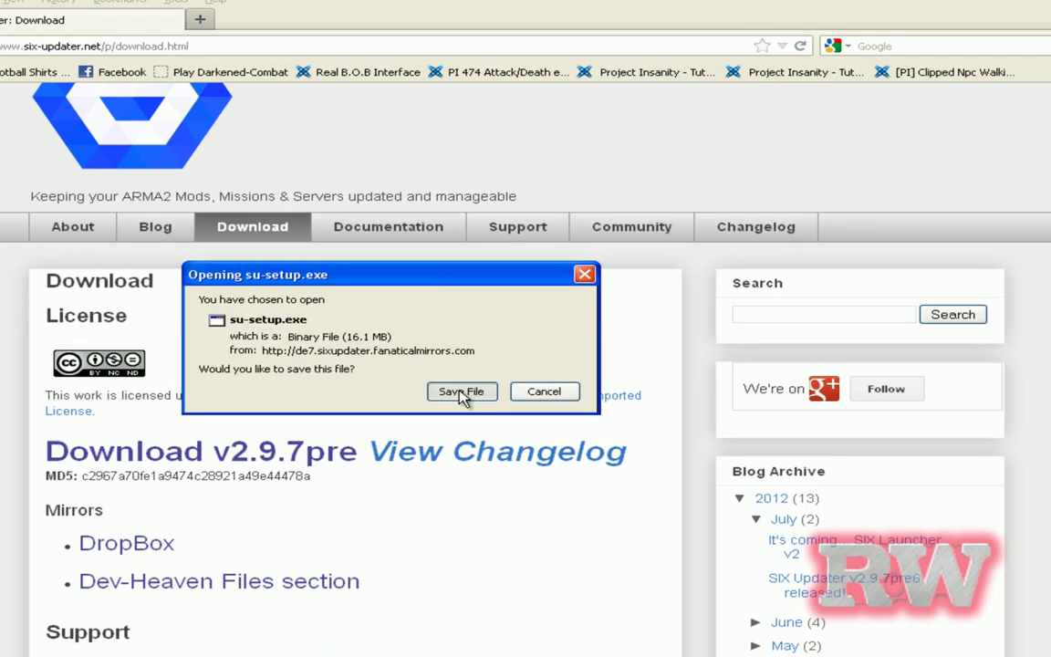
{"action": "left_click", "coordinate": [469, 371]}
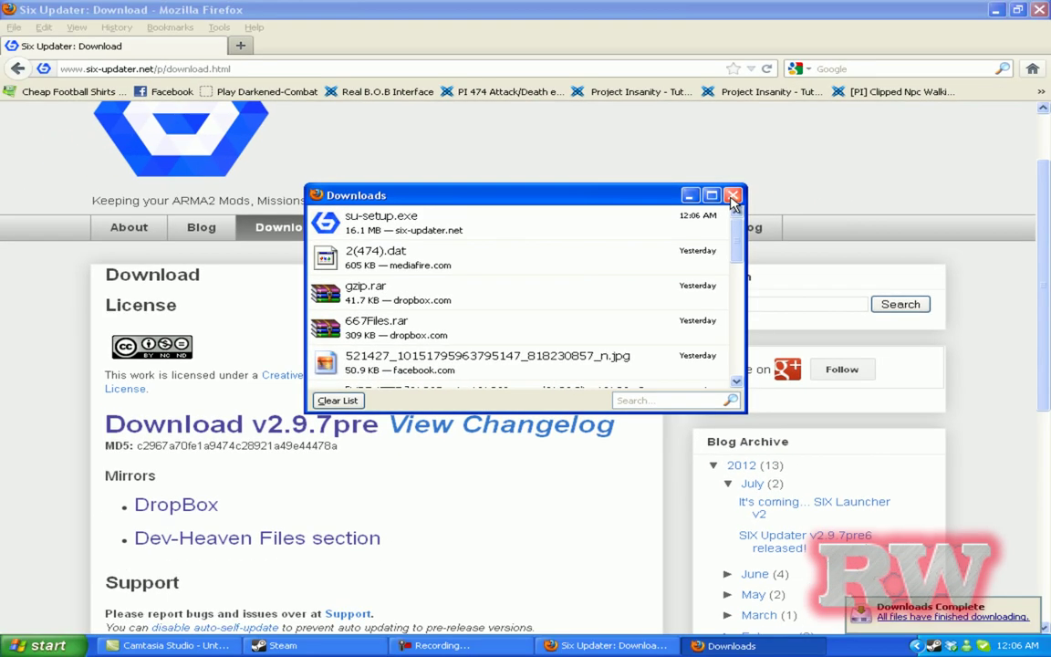
{"action": "left_click", "coordinate": [822, 179]}
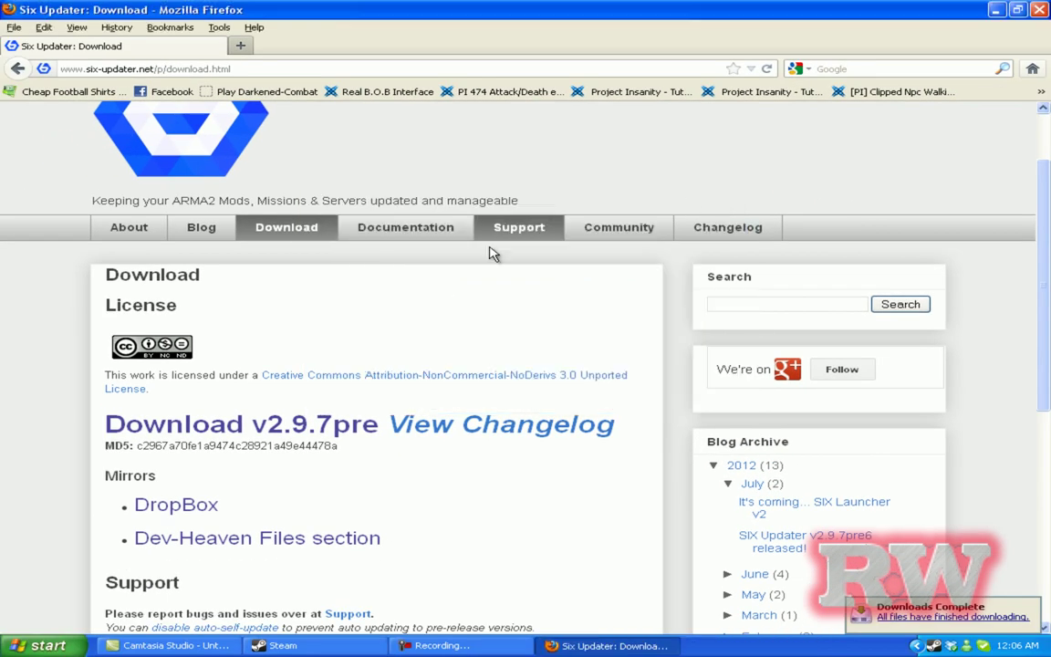
Launch Six Launcher from the Six Updater program group and cancel its self-update.
{"action": "left_click", "coordinate": [46, 644]}
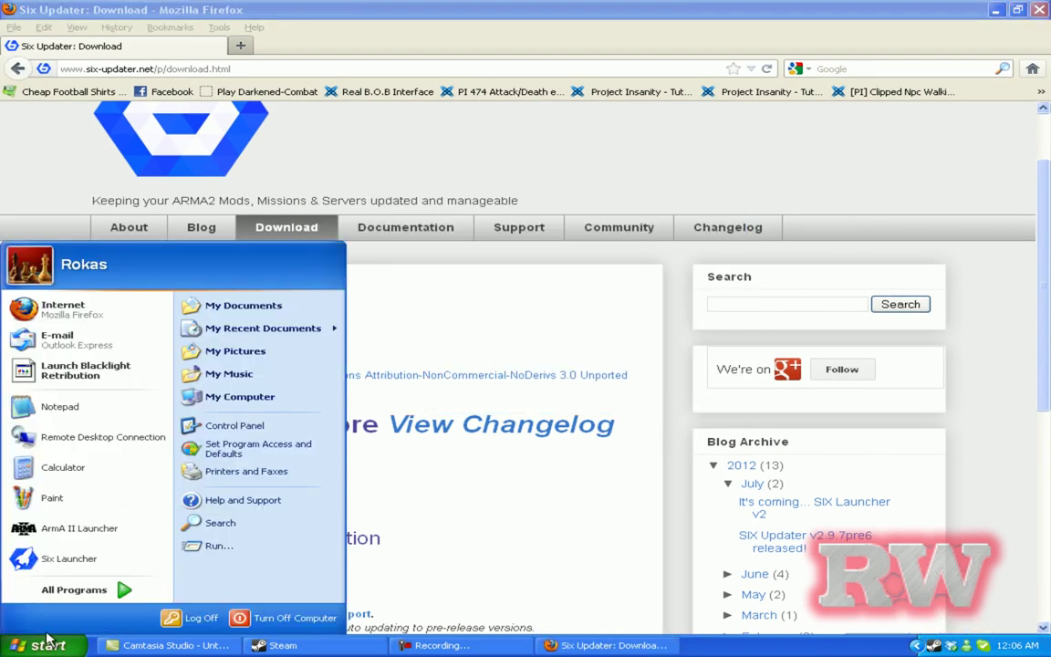
{"action": "left_click", "coordinate": [80, 591]}
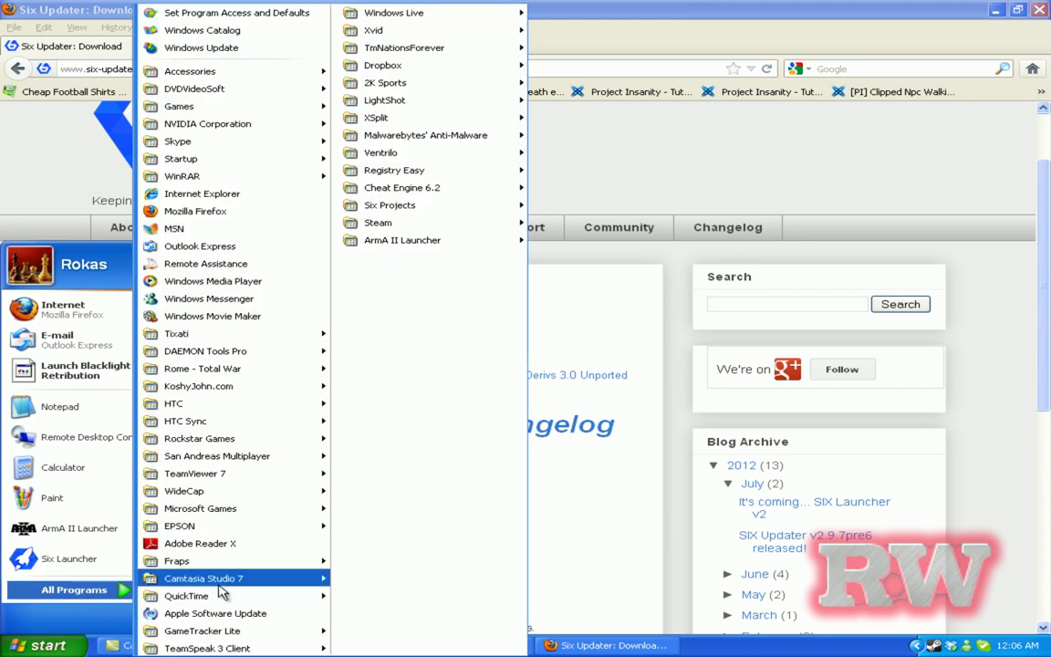
{"action": "mouse_move", "coordinate": [404, 210]}
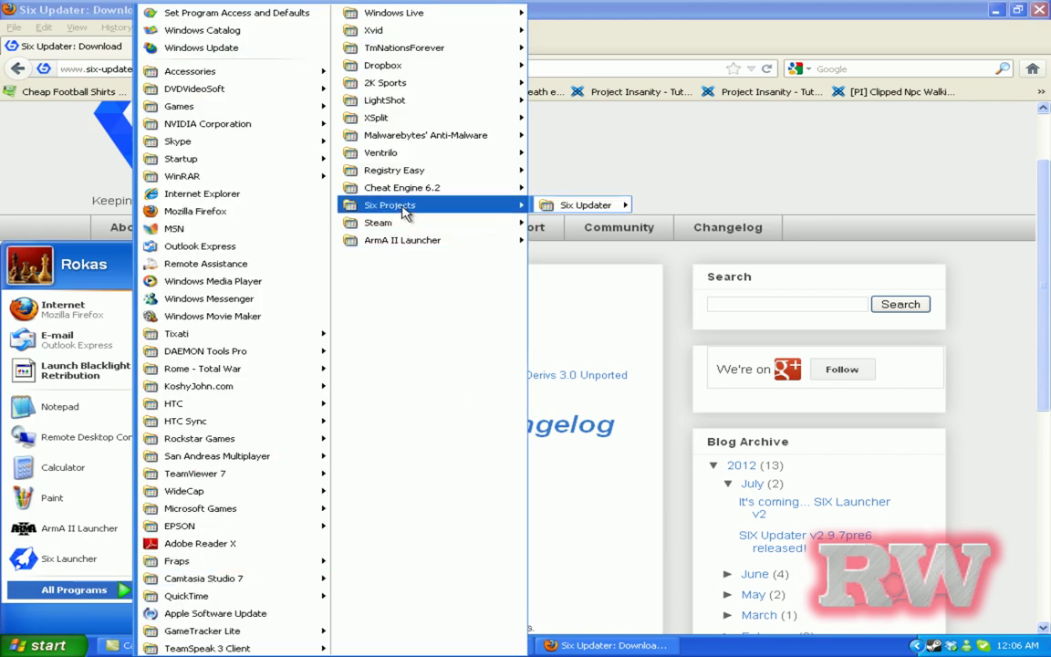
{"action": "mouse_move", "coordinate": [563, 206]}
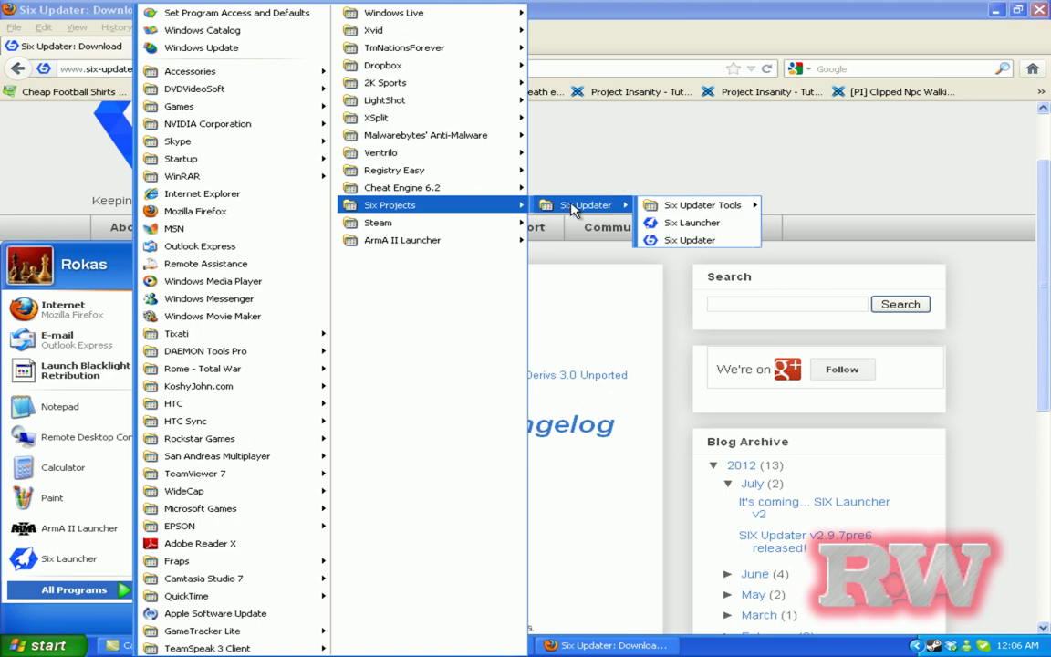
{"action": "left_click", "coordinate": [708, 224]}
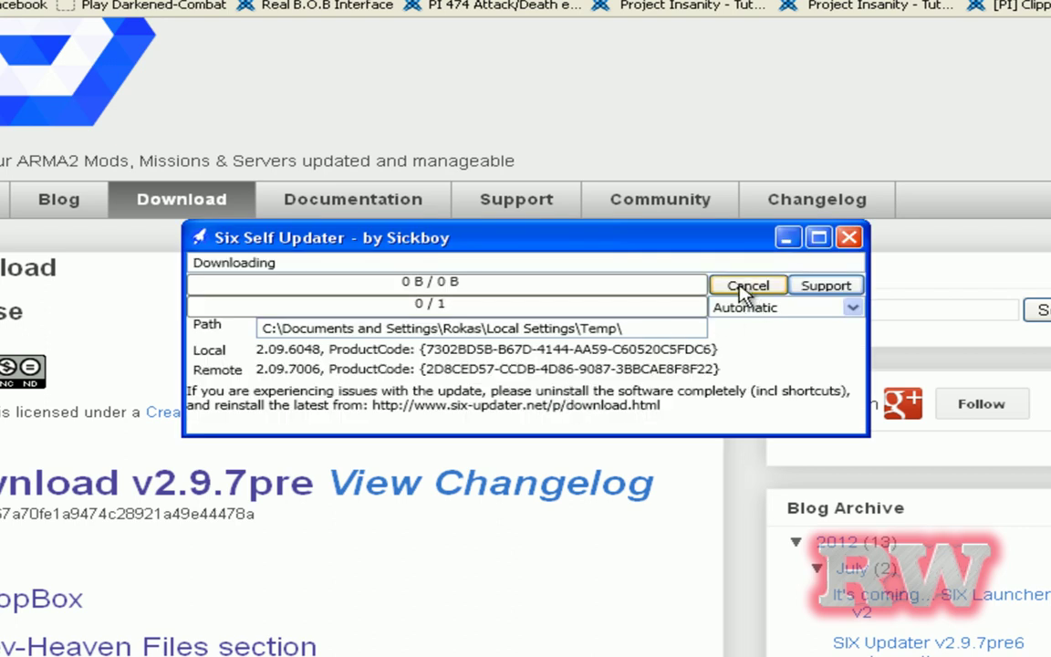
{"action": "left_click", "coordinate": [746, 286]}
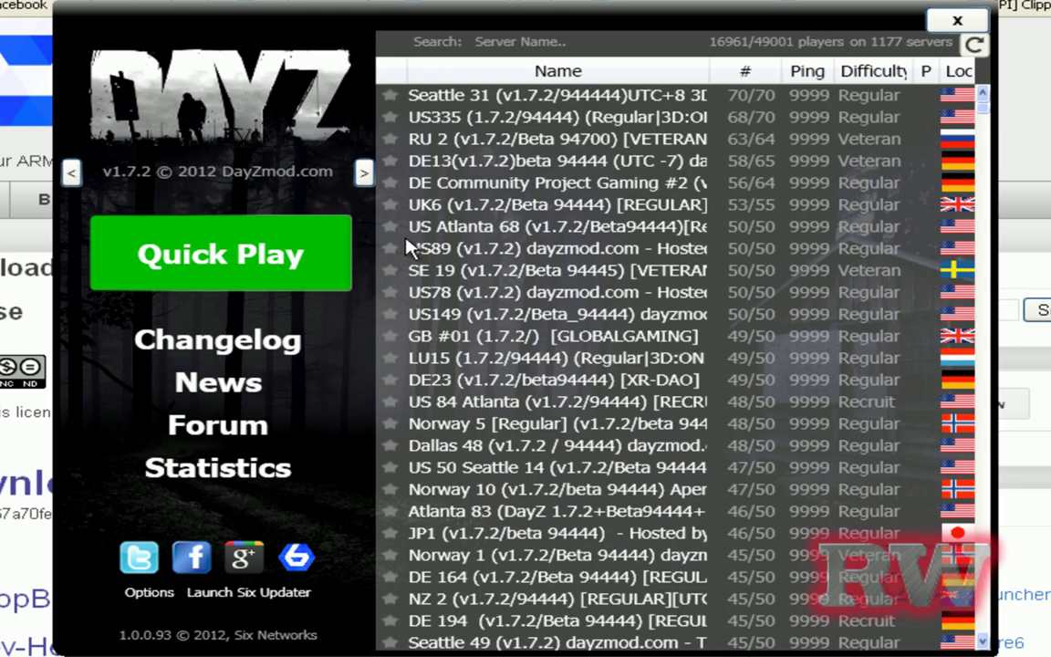
Start DayZ with Quick Play and dismiss the error dialogs until the game's main menu loads.
{"action": "left_click", "coordinate": [217, 260]}
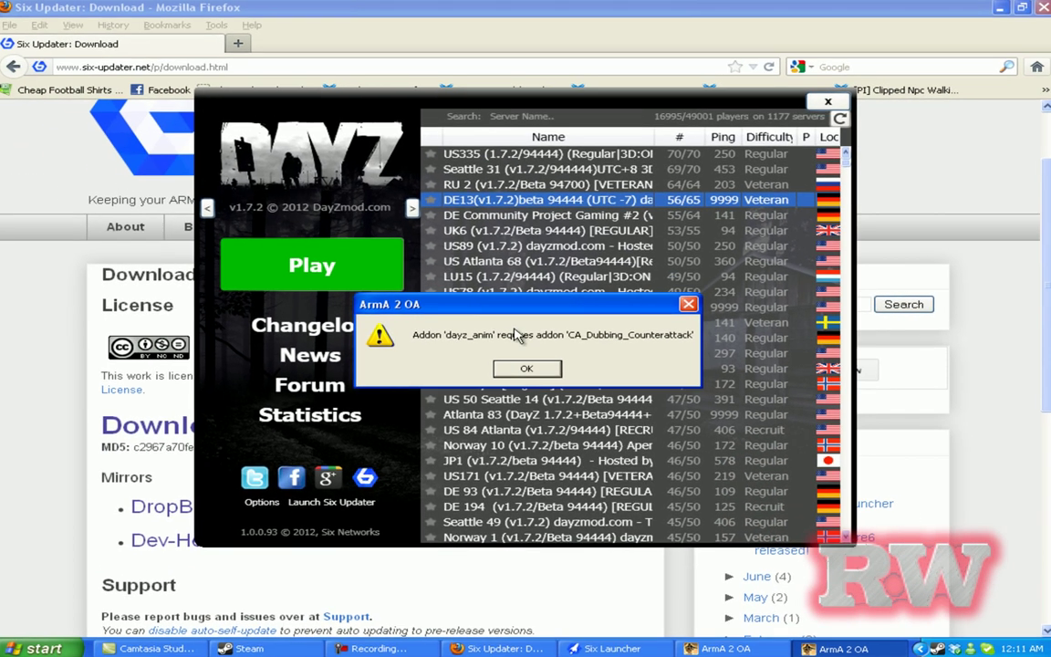
{"action": "left_click_drag", "start_coordinate": [502, 319], "coordinate": [546, 199]}
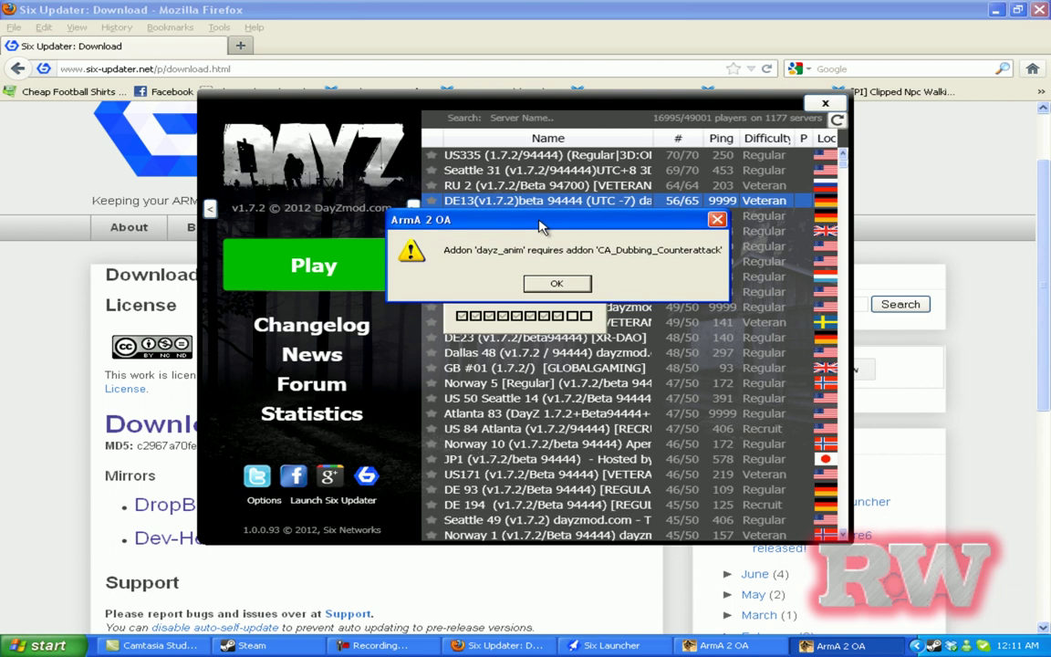
{"action": "left_click", "coordinate": [558, 284]}
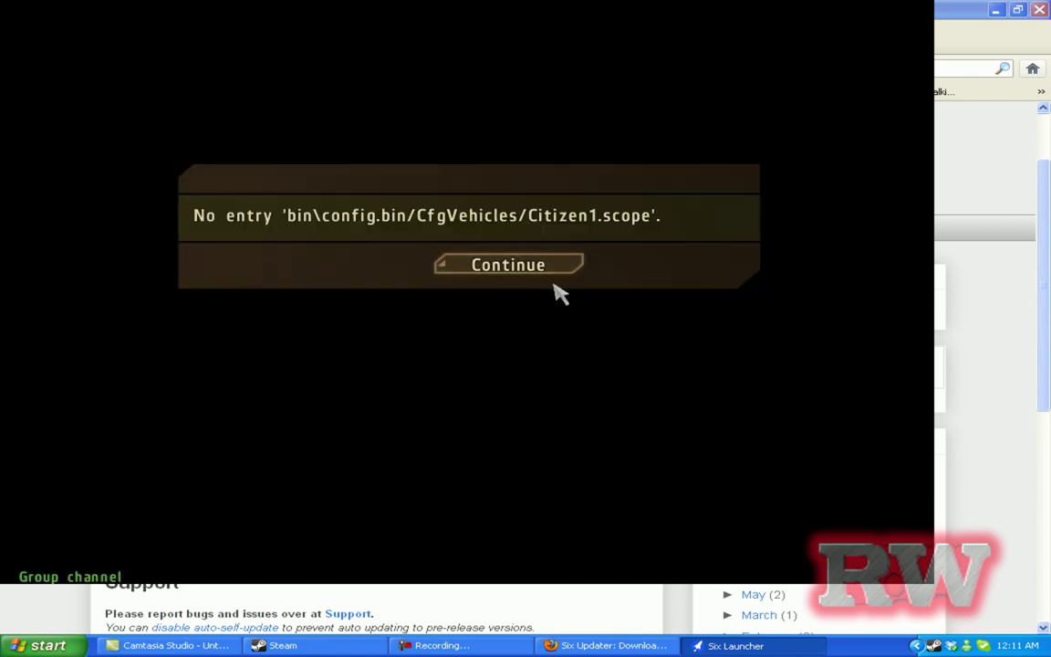
{"action": "left_click", "coordinate": [498, 265]}
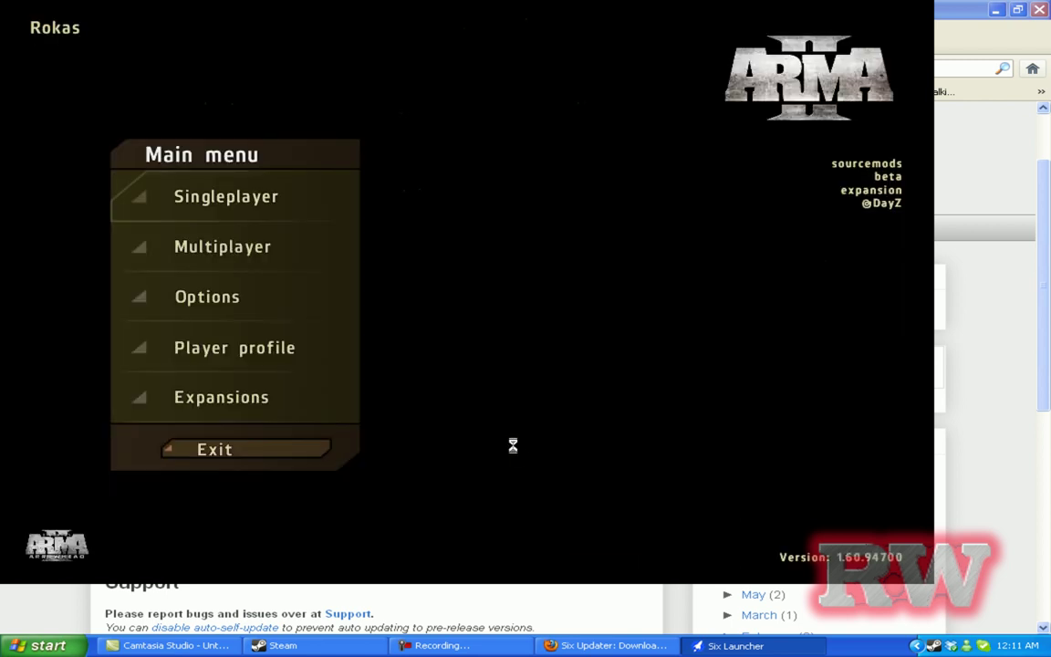
Exit the game and close Six Launcher.
{"action": "left_click", "coordinate": [188, 445]}
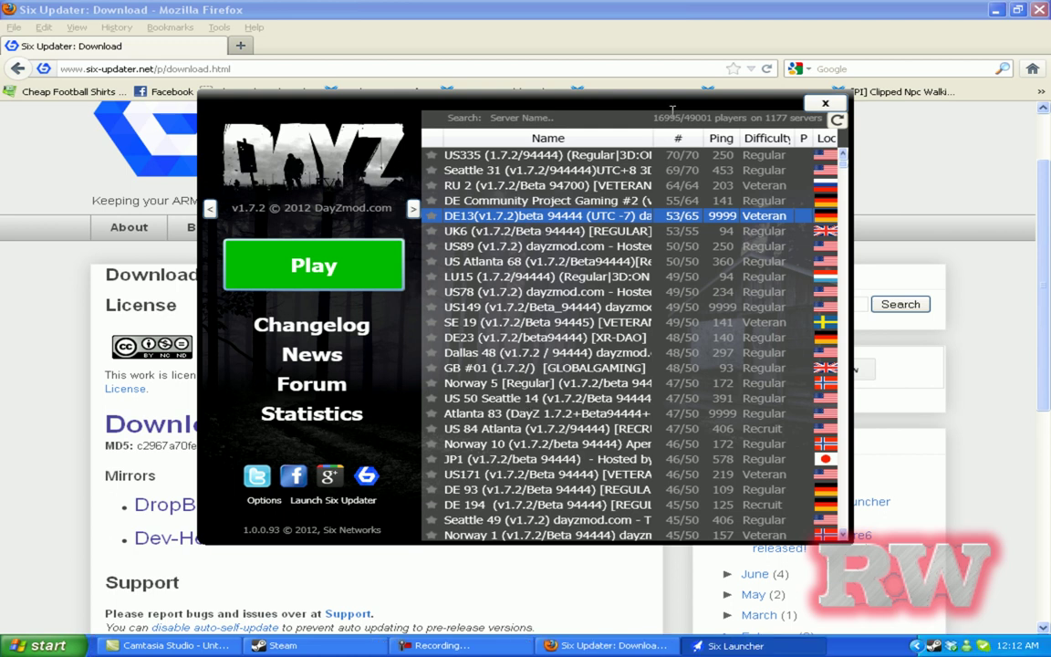
{"action": "left_click", "coordinate": [826, 104]}
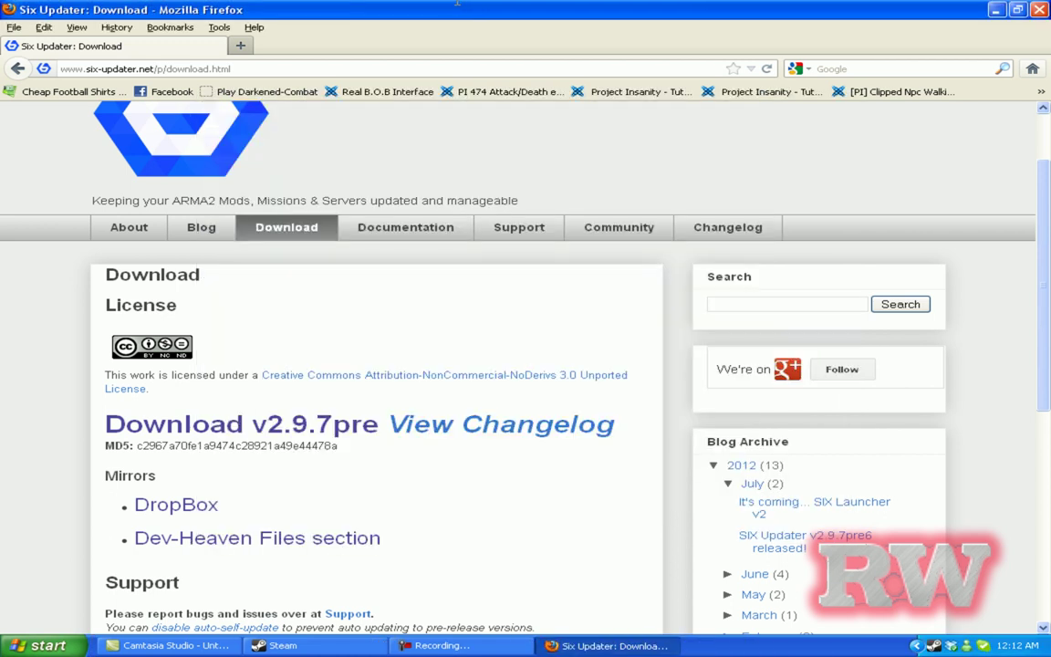
Go to google.com and search for "arma II launcher".
{"action": "left_click", "coordinate": [336, 70]}
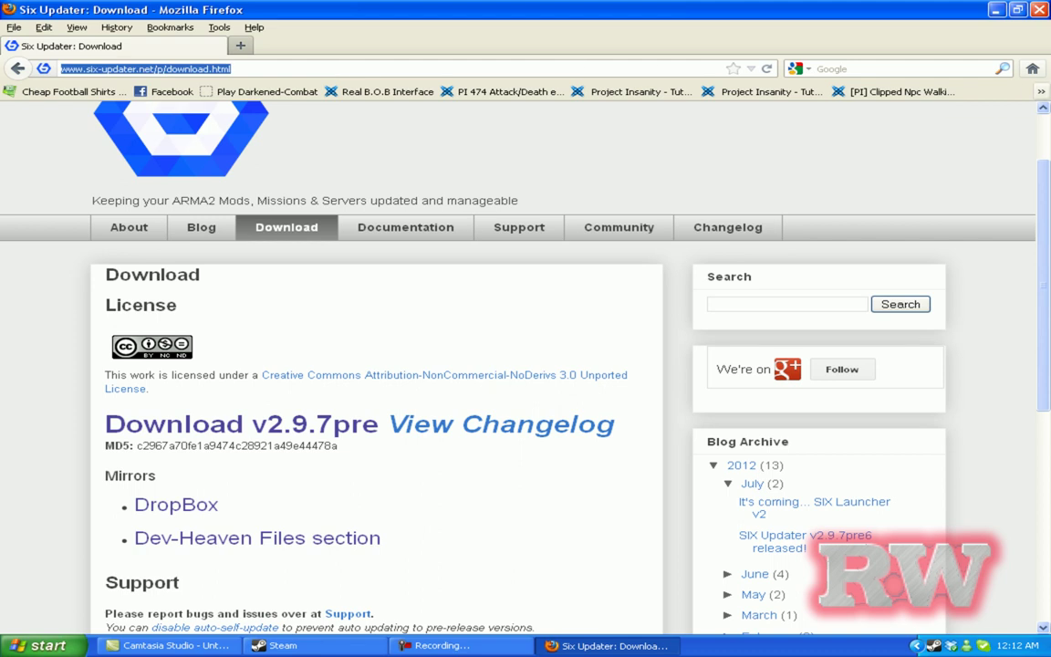
{"action": "type", "text": "google.com"}
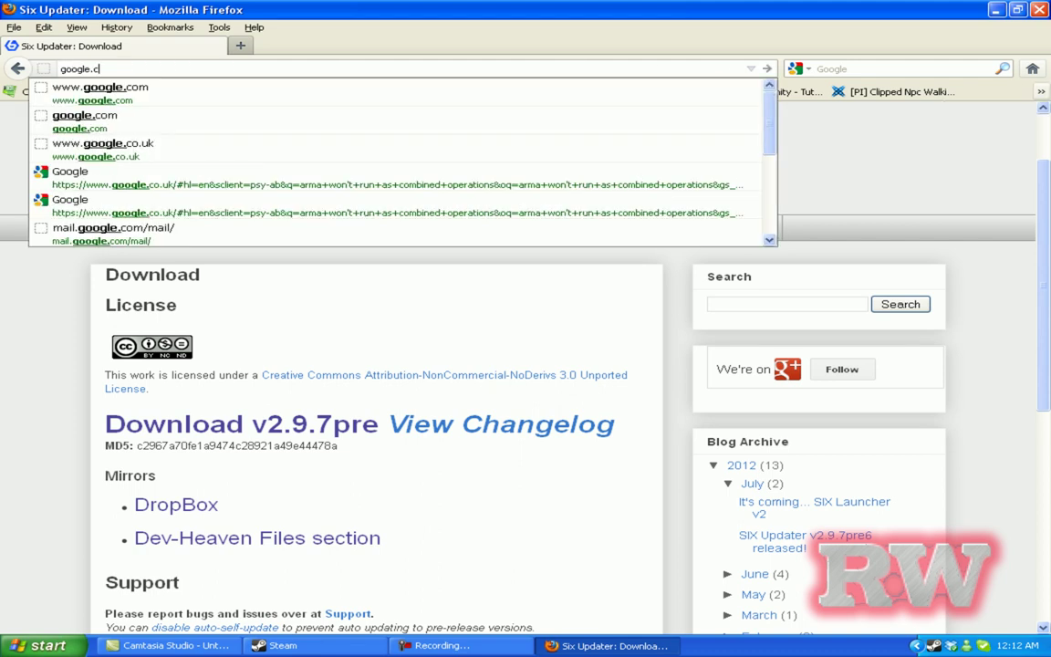
{"action": "key", "text": "Return"}
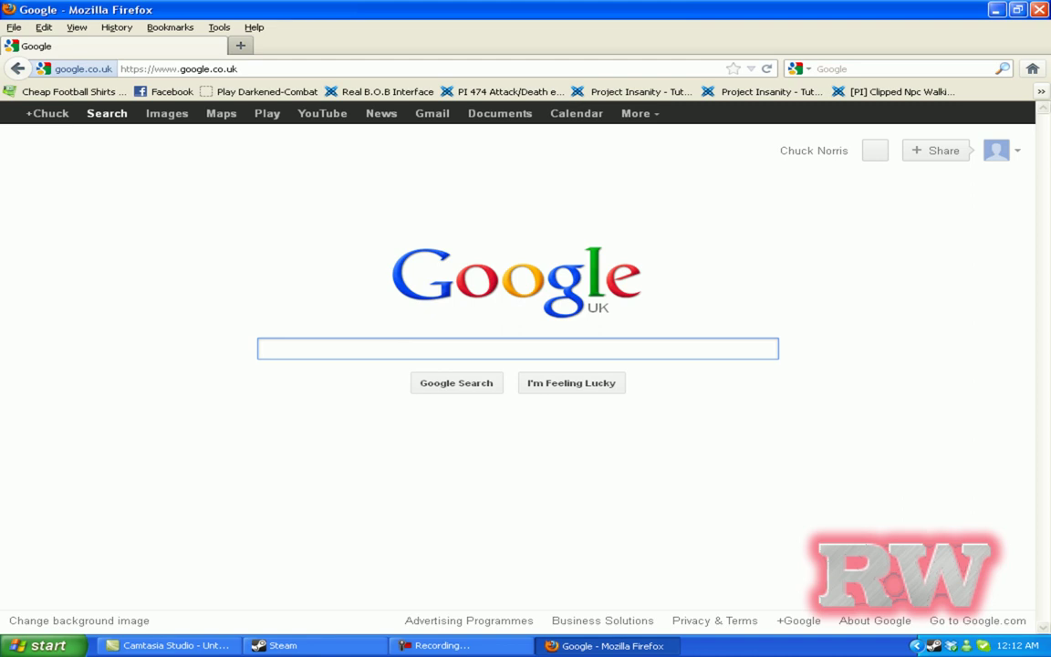
{"action": "type", "text": "arma II l"}
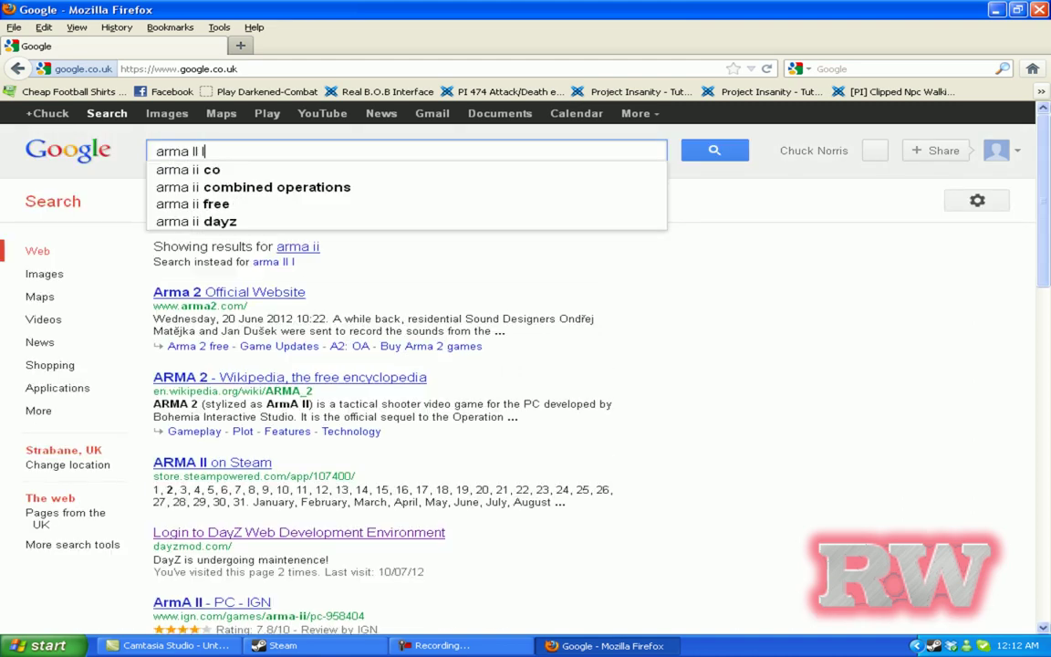
{"action": "type", "text": "auncher"}
{"action": "key", "text": "Return"}
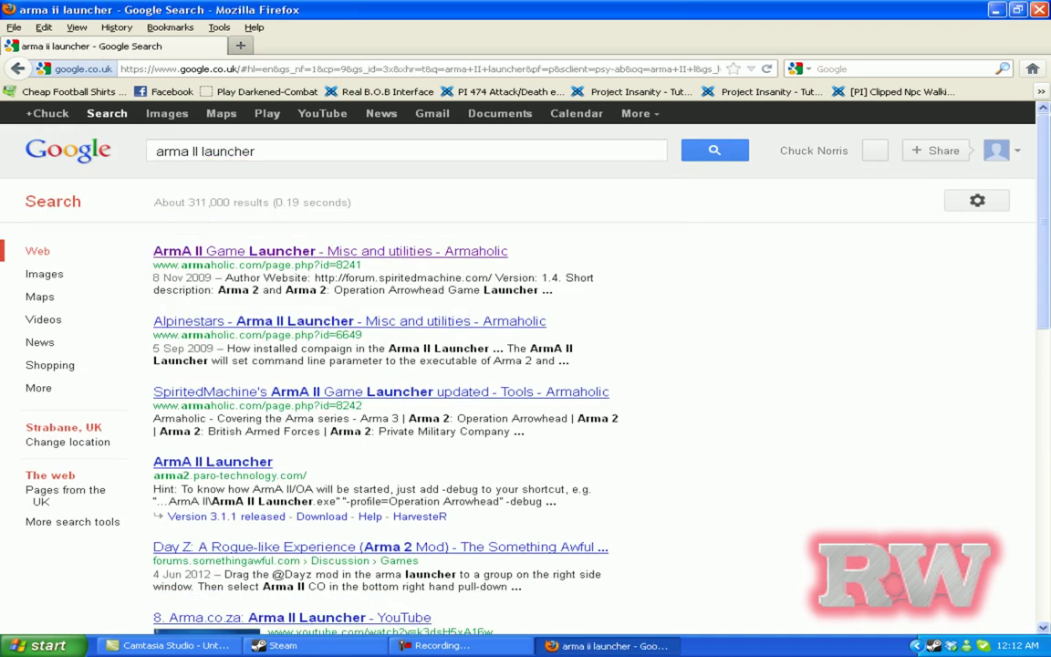
Download ArmA2Launcher-1_4_0_0.zip from the FTP #1 link on Armaholic's ArmA II Game Launcher page, opening it with WinRAR, and close the downloads window.
{"action": "left_click", "coordinate": [404, 260]}
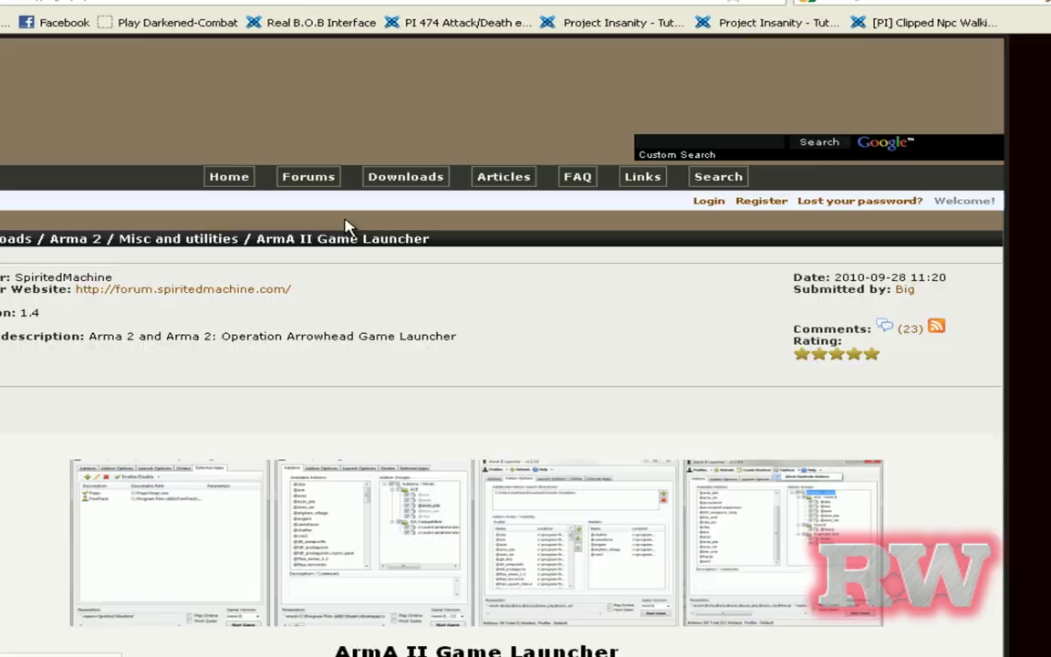
{"action": "scroll", "coordinate": [345, 226], "scroll_direction": "down", "scroll_amount": 15}
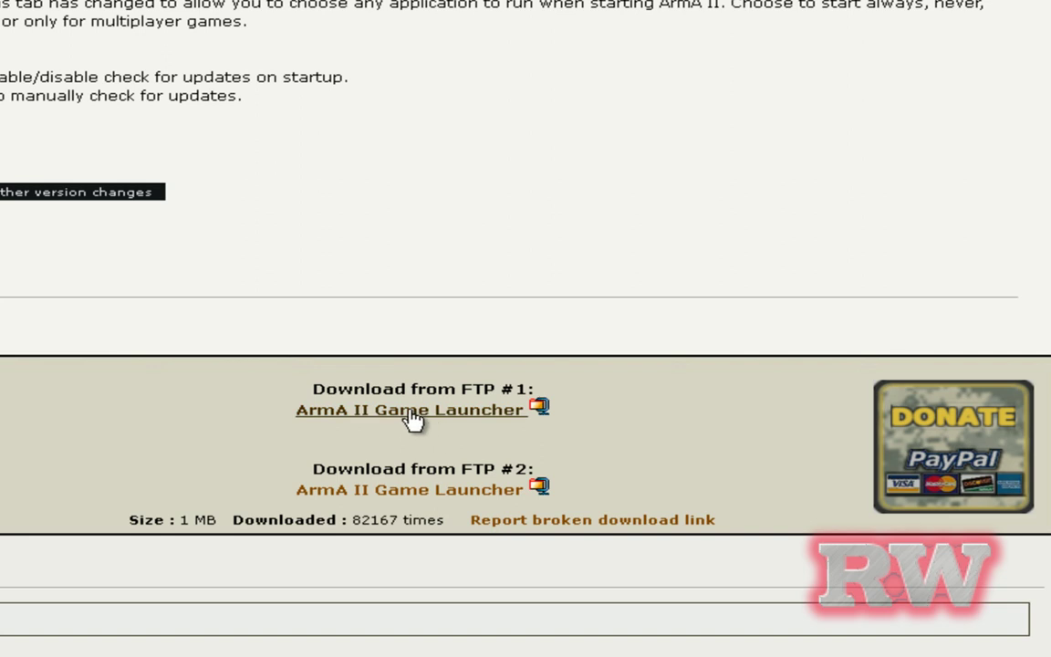
{"action": "left_click", "coordinate": [415, 415]}
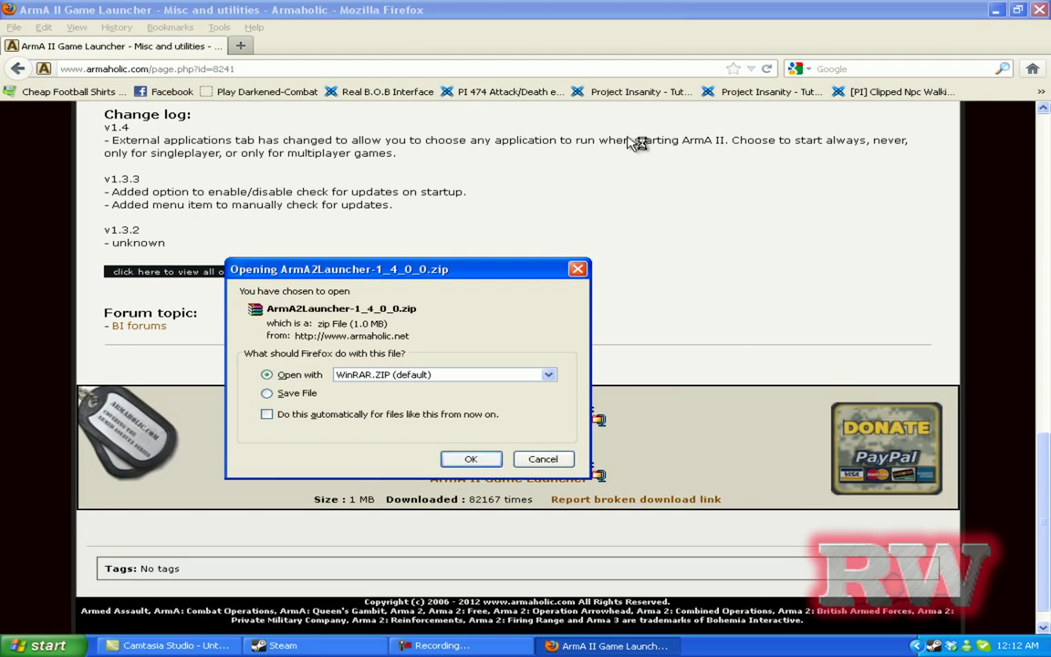
{"action": "left_click", "coordinate": [471, 458]}
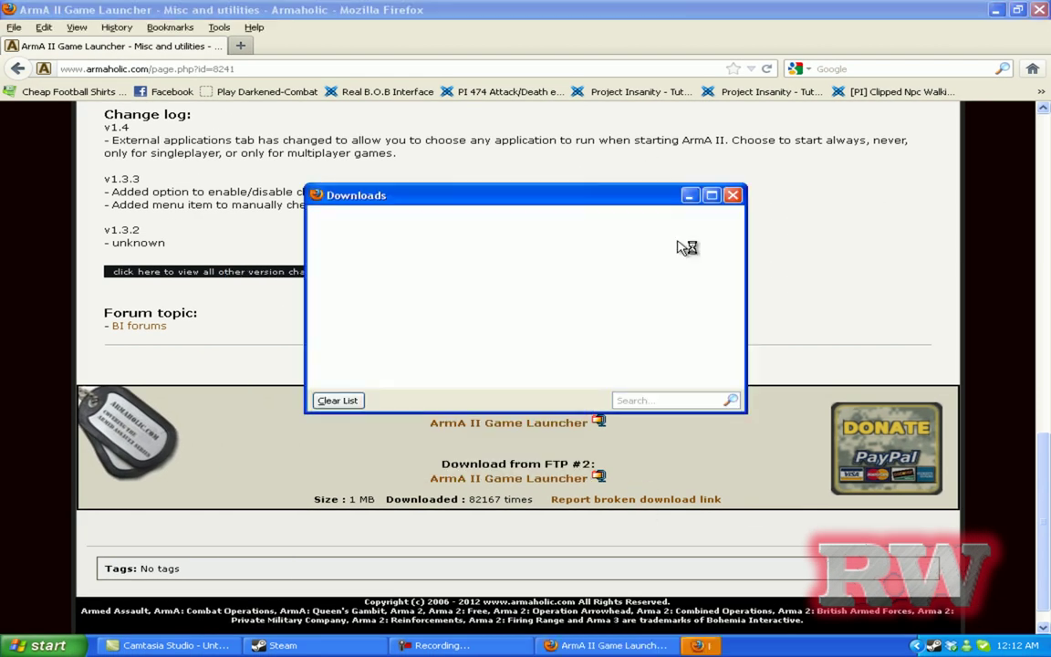
{"action": "key", "text": "Escape"}
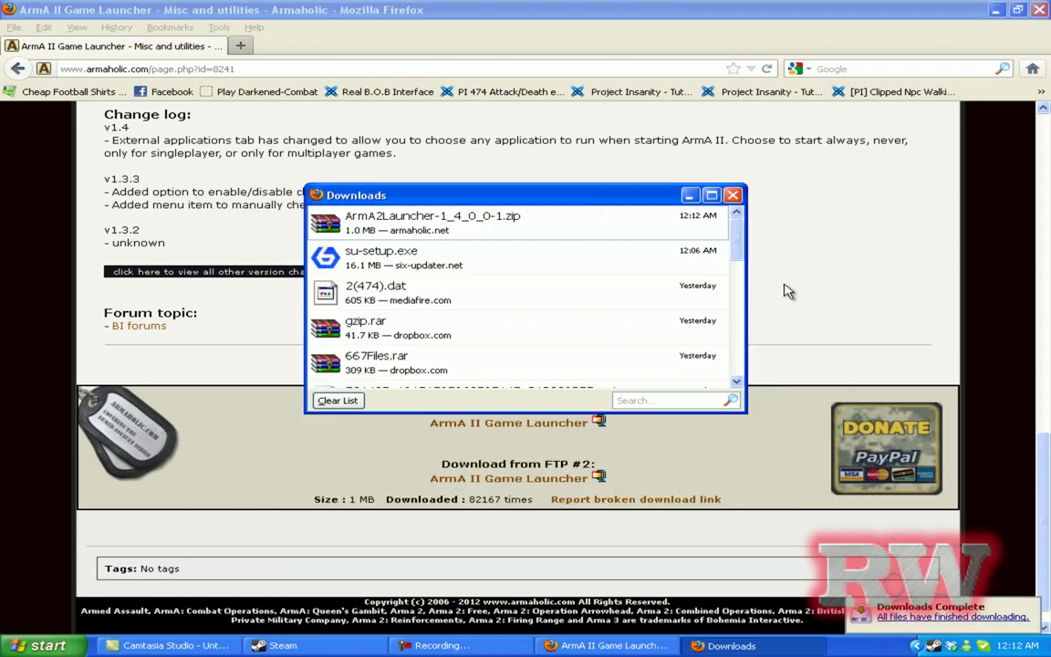
{"action": "left_click", "coordinate": [734, 198]}
Clear the browser and Steam windows off the desktop and launch ArmA II Launcher from its desktop shortcut.
{"action": "left_click", "coordinate": [996, 9]}
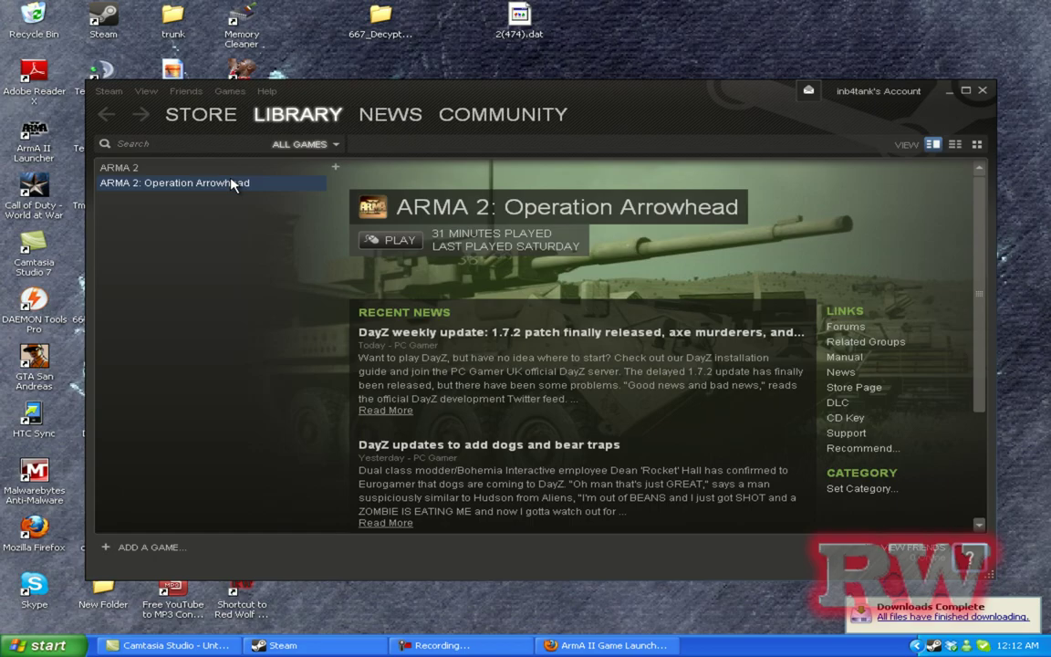
{"action": "left_click", "coordinate": [982, 91]}
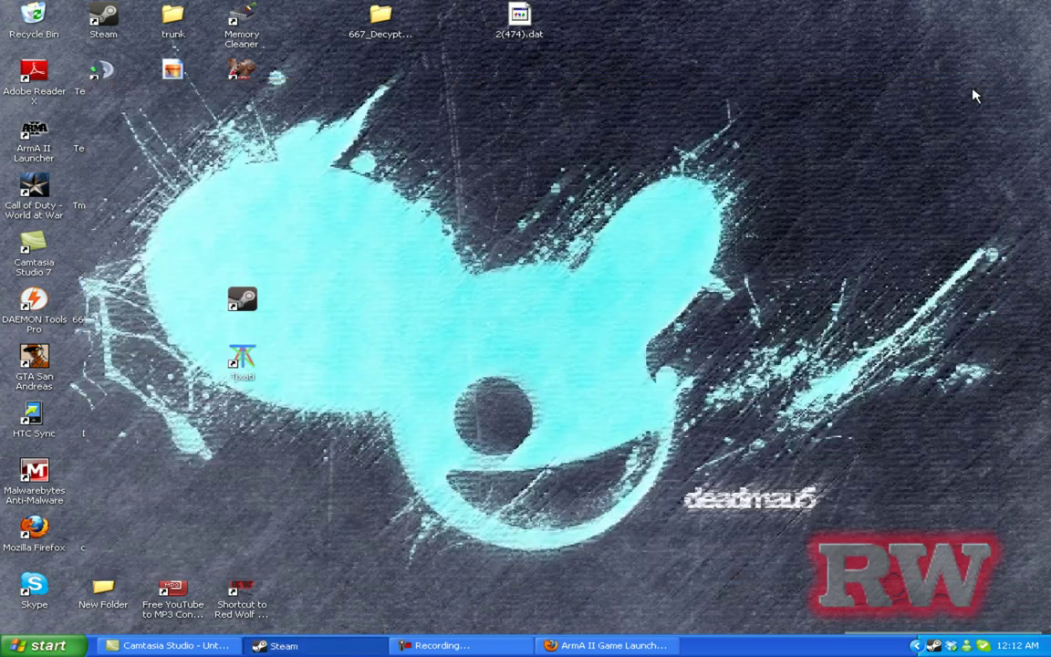
{"action": "left_click", "coordinate": [30, 157]}
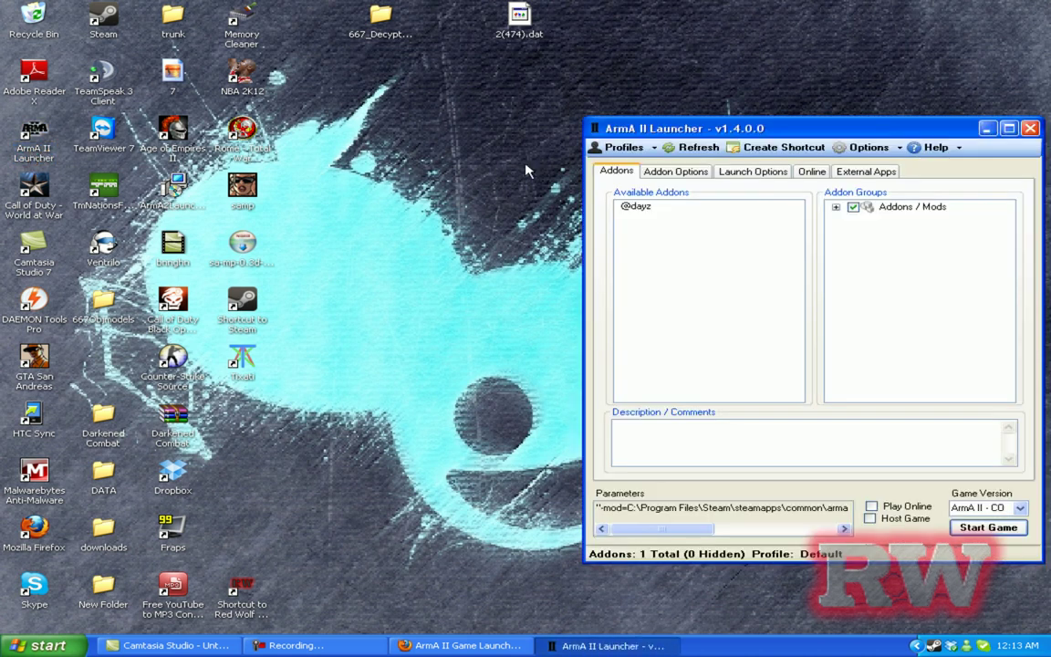
Move the launcher window to the middle of the desktop and show its additional addon search directories.
{"action": "left_click_drag", "start_coordinate": [691, 121], "coordinate": [509, 110]}
{"action": "left_click", "coordinate": [467, 188]}
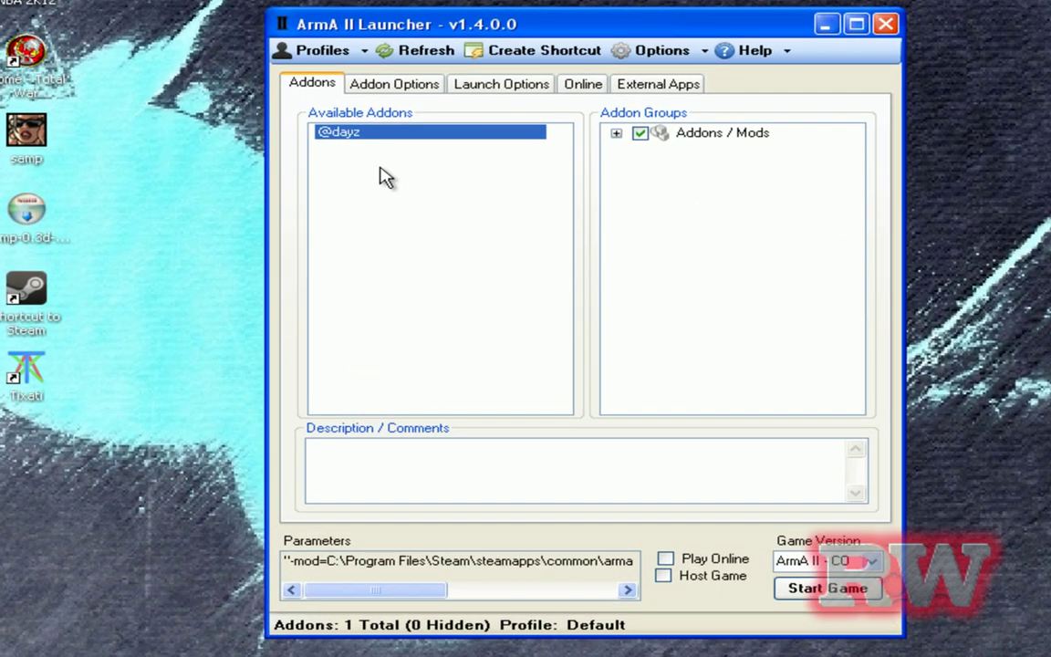
{"action": "left_click", "coordinate": [498, 219]}
{"action": "left_click", "coordinate": [406, 81]}
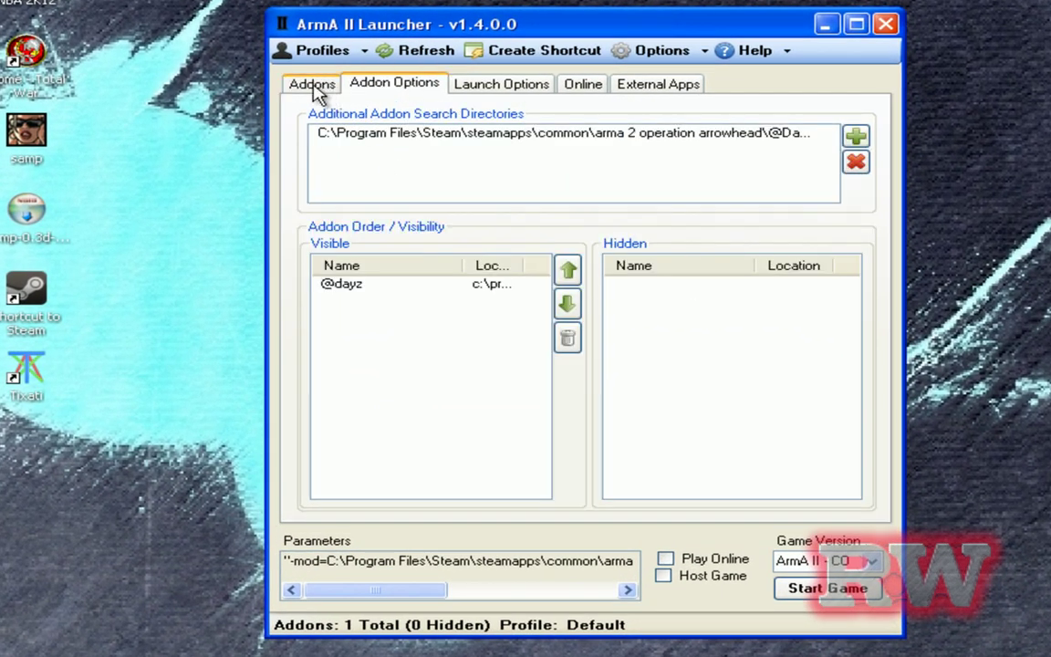
{"action": "left_click", "coordinate": [855, 138]}
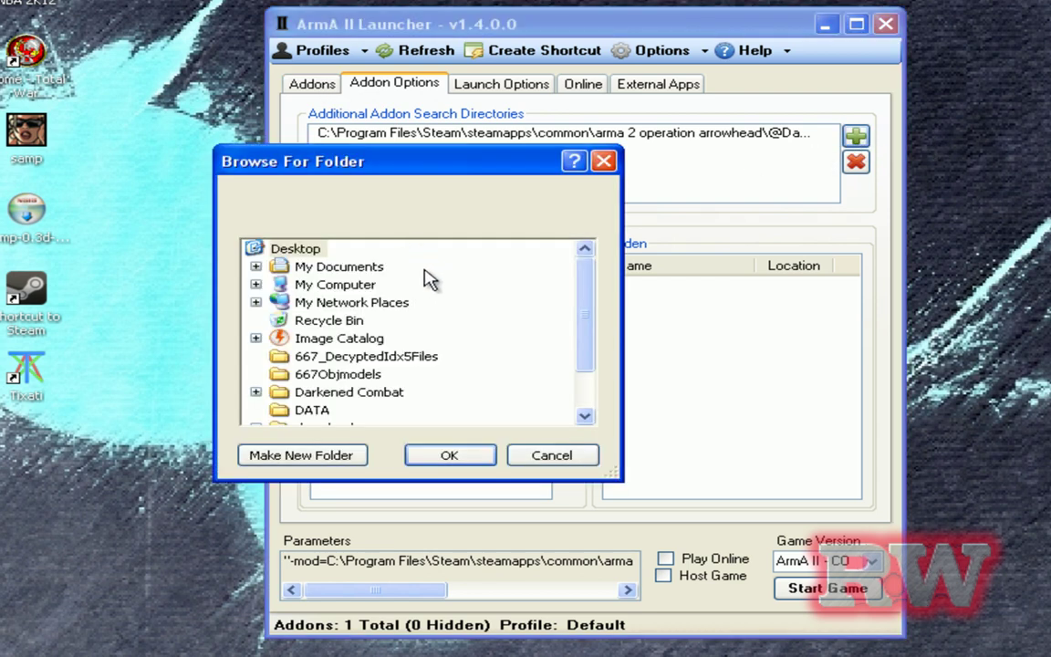
{"action": "left_click", "coordinate": [603, 161]}
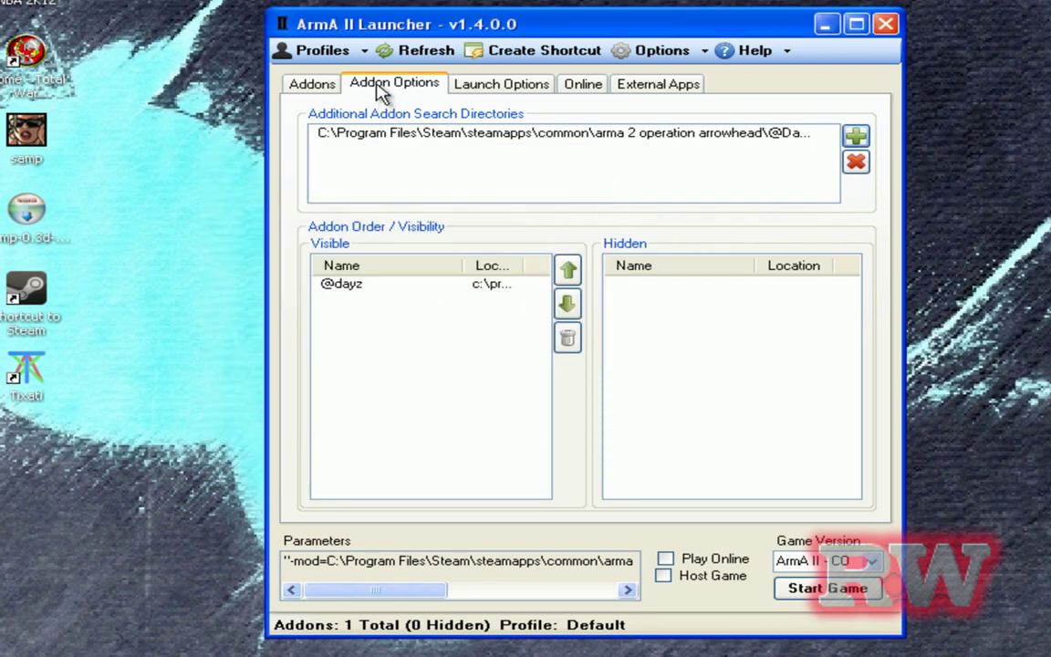
Start adding an addon search directory and browse to the Steam folder in Program Files on Local Disk (C:).
{"action": "left_click", "coordinate": [855, 139]}
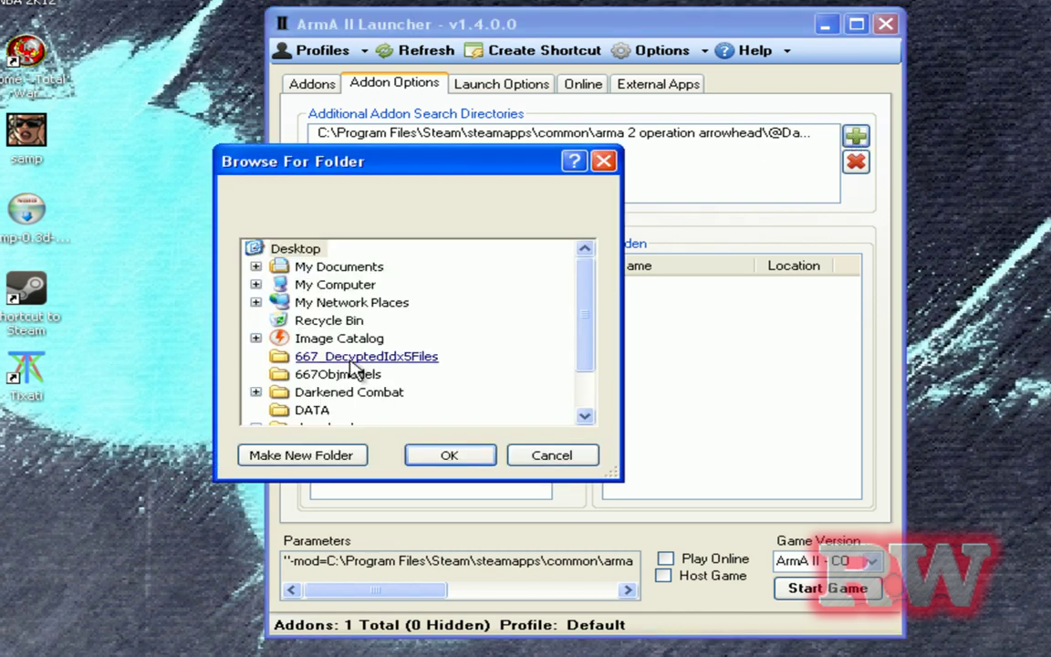
{"action": "left_click_drag", "start_coordinate": [580, 340], "coordinate": [535, 329]}
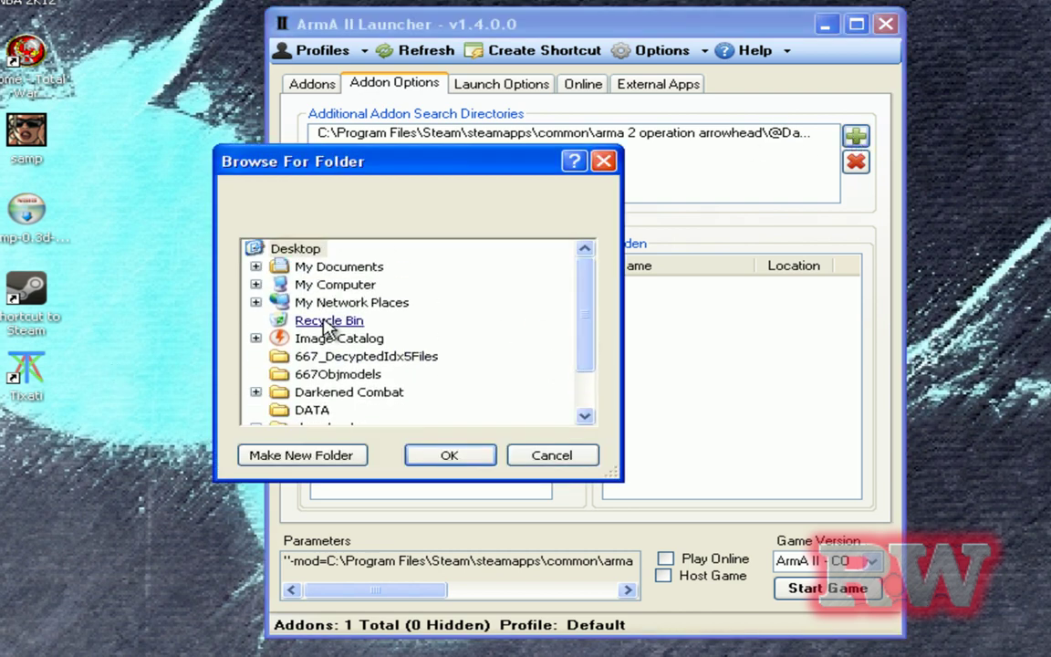
{"action": "double_click", "coordinate": [334, 285]}
{"action": "double_click", "coordinate": [320, 321]}
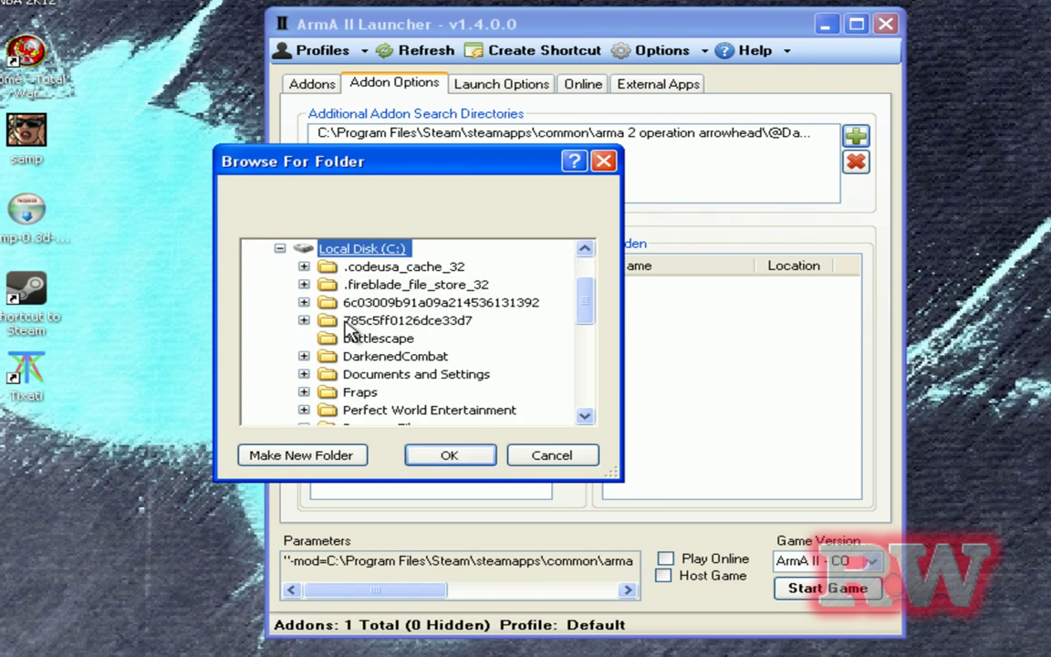
{"action": "scroll", "coordinate": [407, 352], "scroll_direction": "down", "scroll_amount": 1}
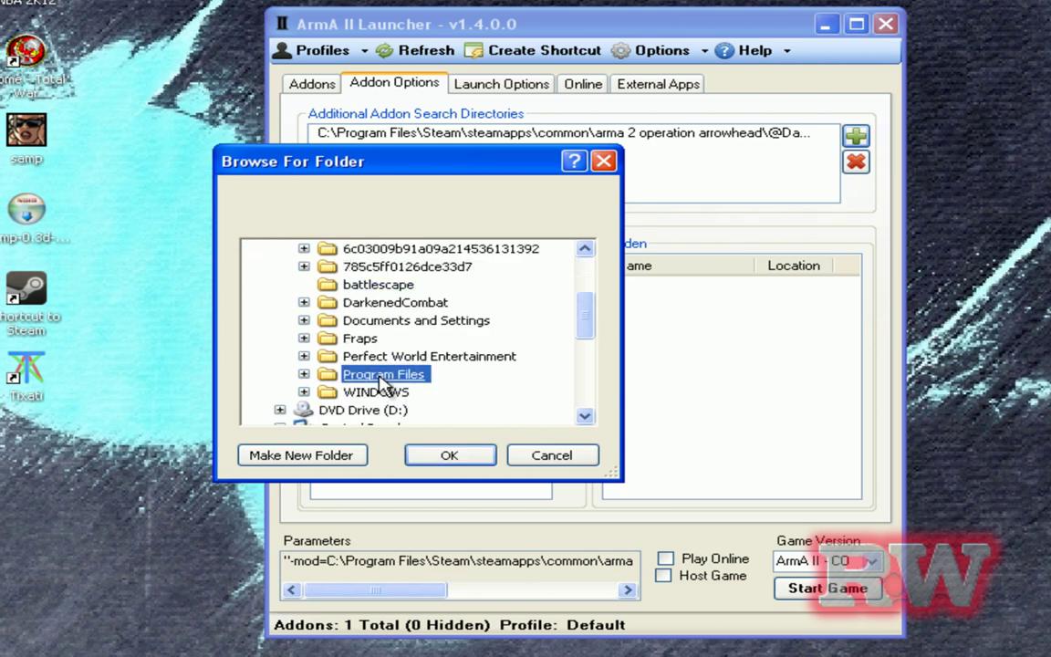
{"action": "double_click", "coordinate": [402, 375]}
{"action": "scroll", "coordinate": [383, 383], "scroll_direction": "down", "scroll_amount": 3}
{"action": "scroll", "coordinate": [380, 378], "scroll_direction": "down", "scroll_amount": 7}
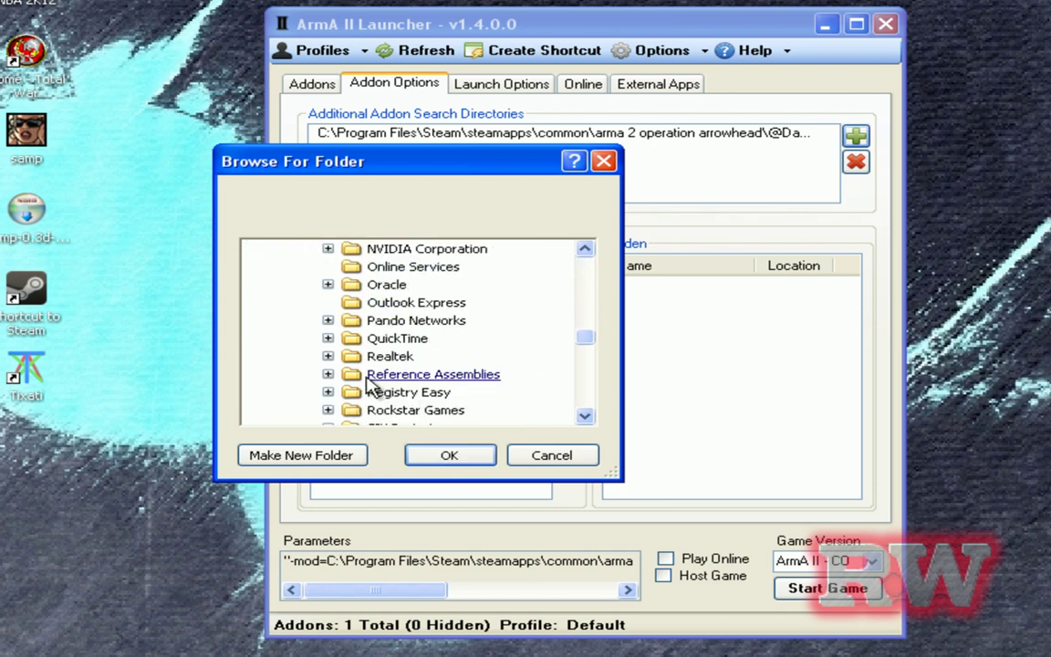
{"action": "left_click", "coordinate": [380, 378]}
{"action": "double_click", "coordinate": [381, 383]}
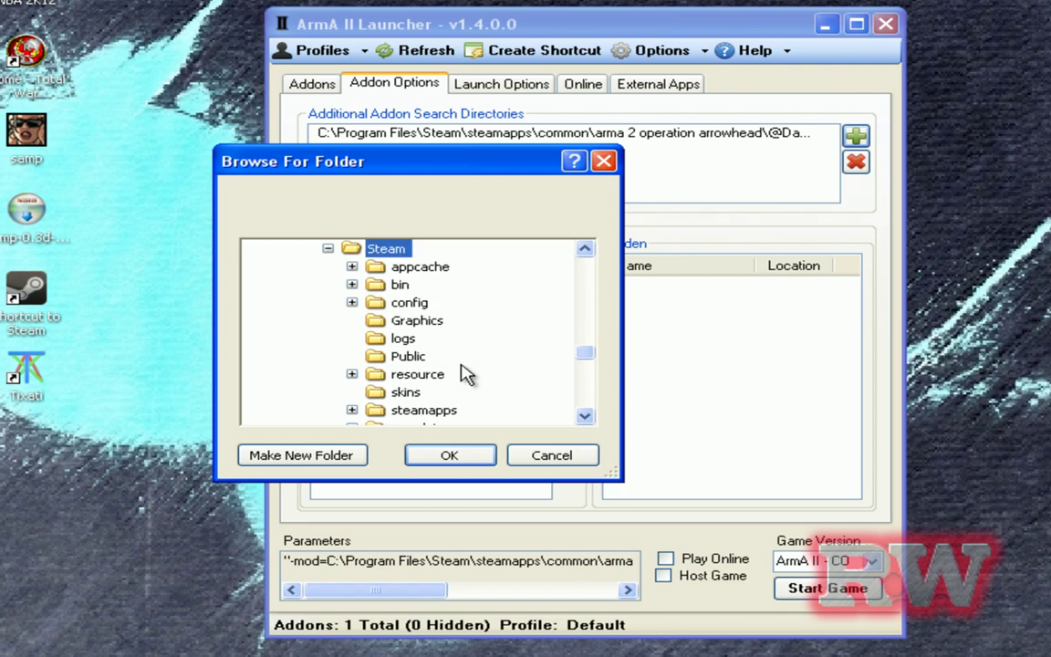
{"action": "scroll", "coordinate": [466, 374], "scroll_direction": "down", "scroll_amount": 1}
{"action": "double_click", "coordinate": [439, 360]}
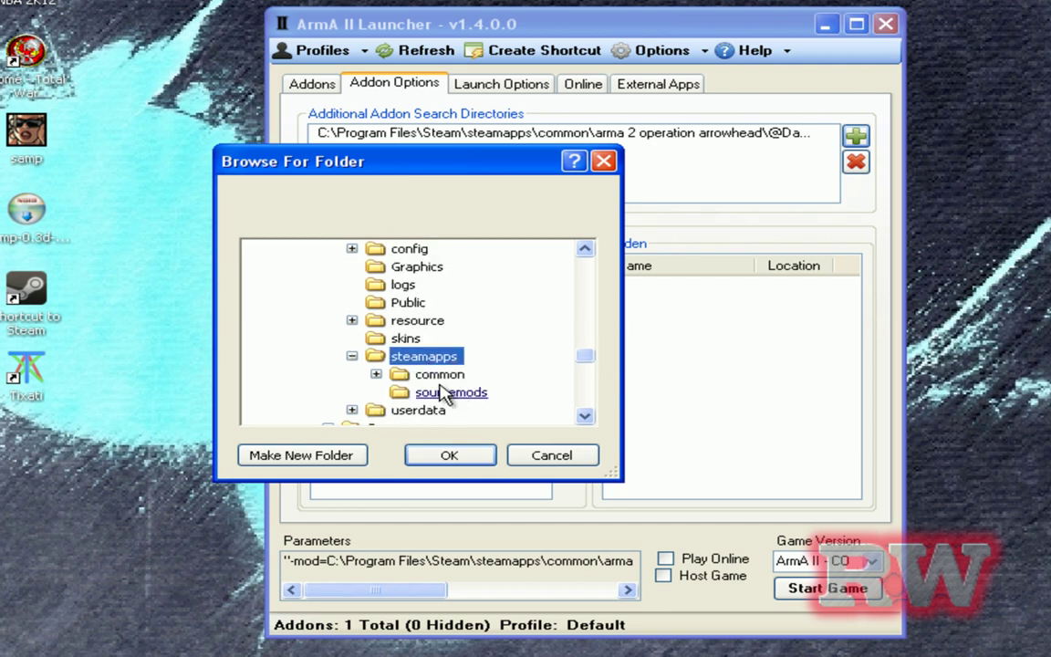
{"action": "double_click", "coordinate": [440, 375]}
{"action": "double_click", "coordinate": [462, 372]}
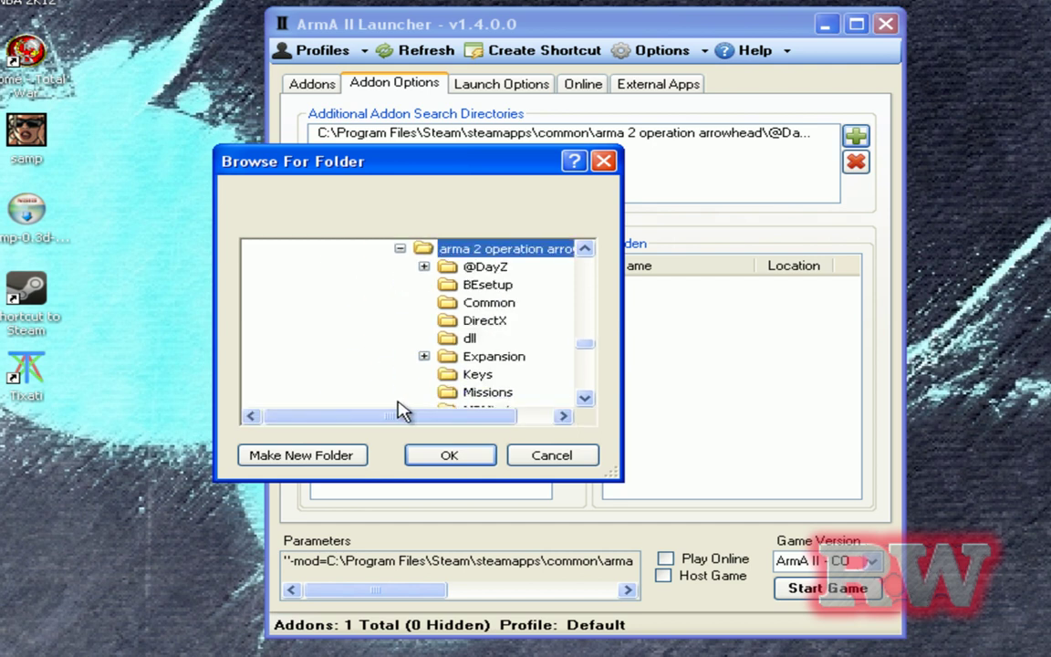
{"action": "double_click", "coordinate": [494, 356]}
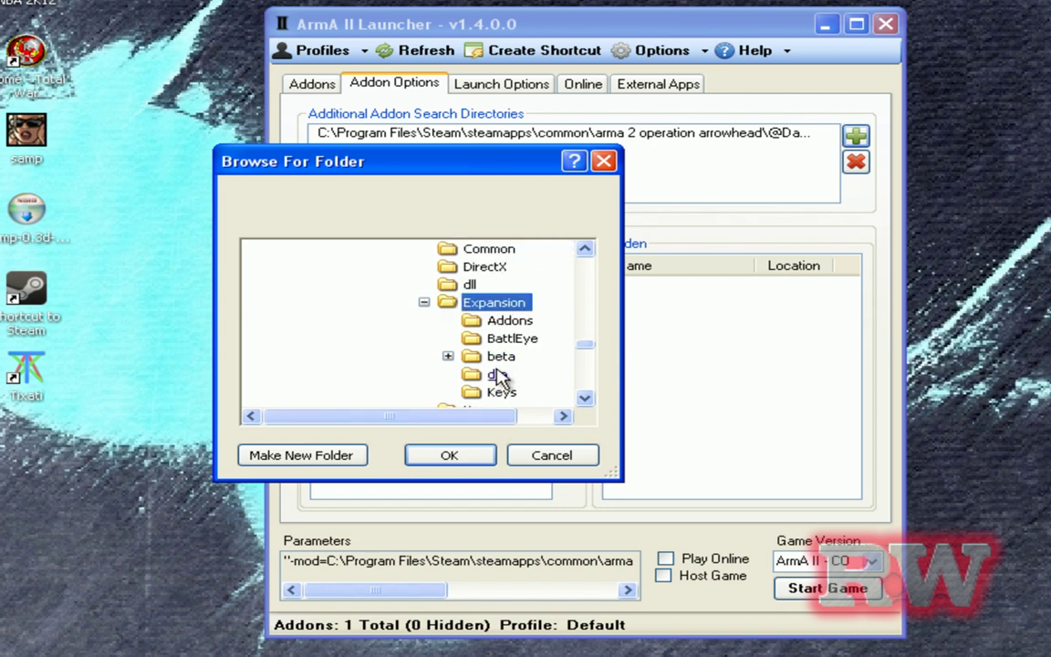
{"action": "scroll", "coordinate": [496, 387], "scroll_direction": "up", "scroll_amount": 1}
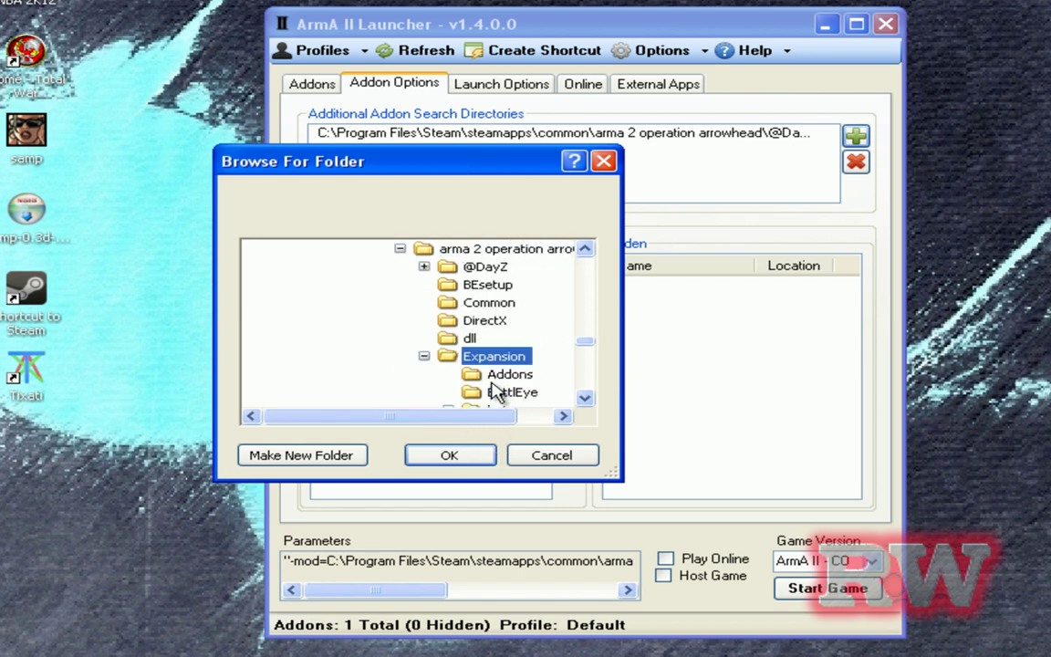
{"action": "double_click", "coordinate": [470, 266]}
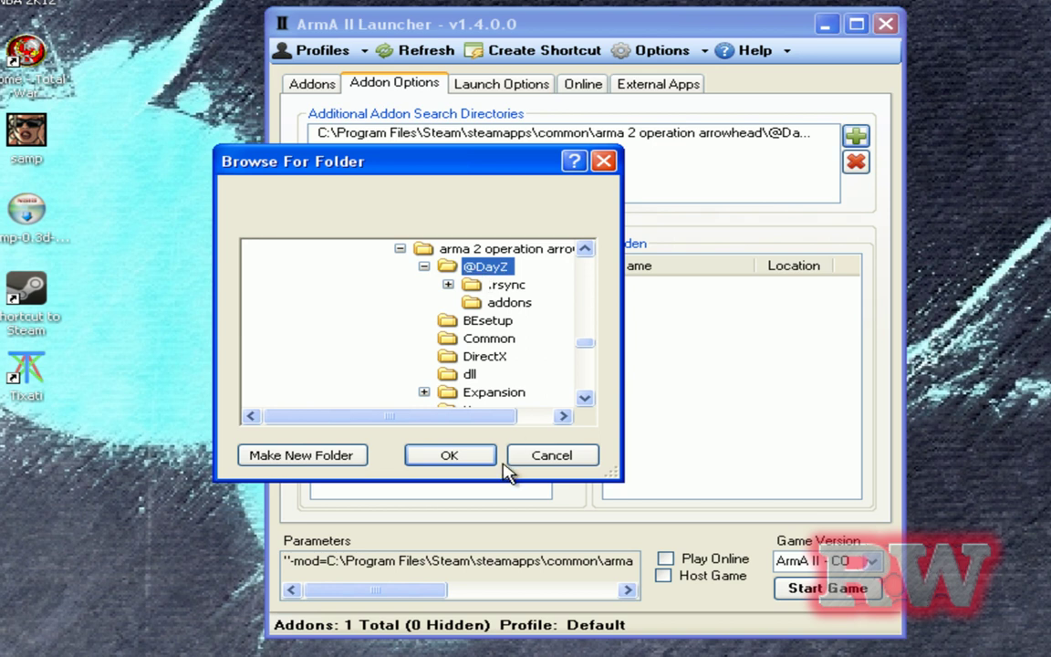
{"action": "left_click", "coordinate": [472, 458]}
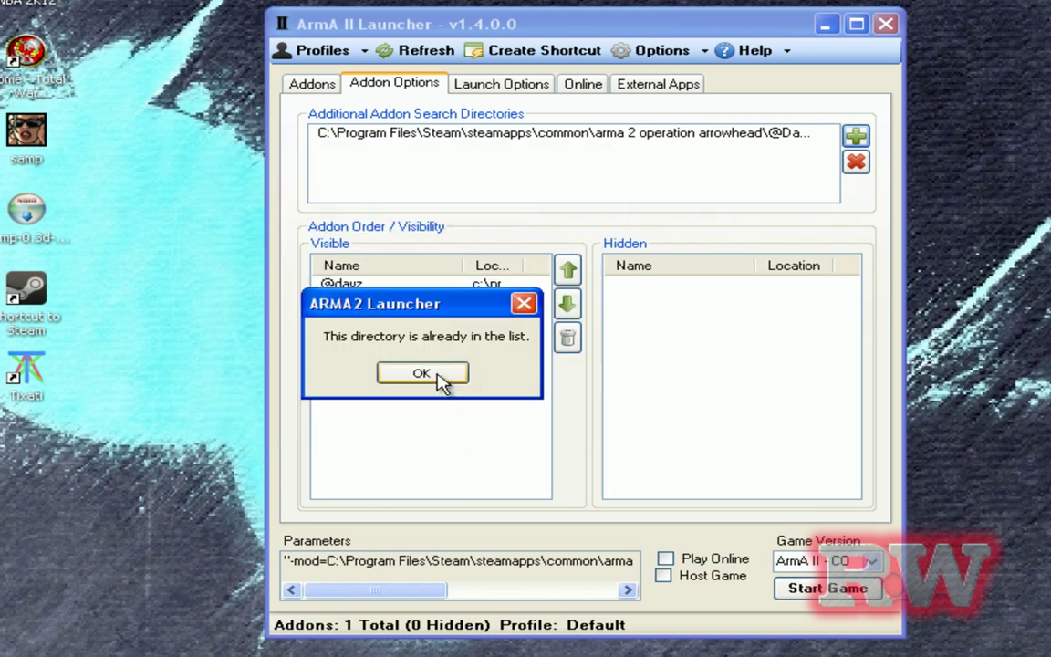
{"action": "left_click", "coordinate": [421, 374]}
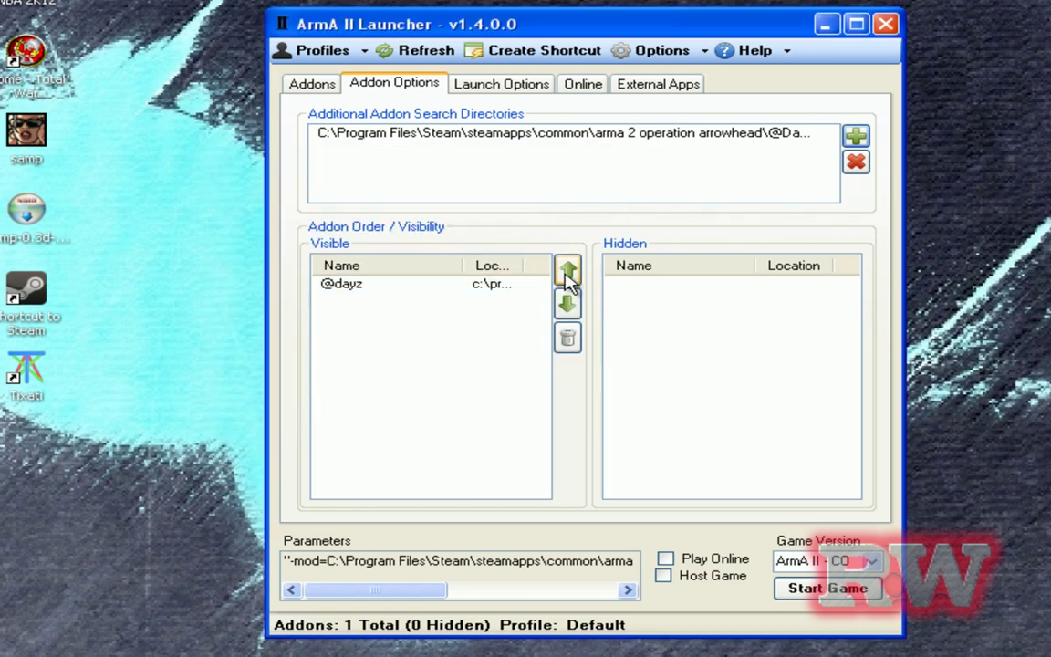
Try to move an addon up in the visible order, dismiss the error, and return to the launcher's available addons.
{"action": "left_click", "coordinate": [567, 276]}
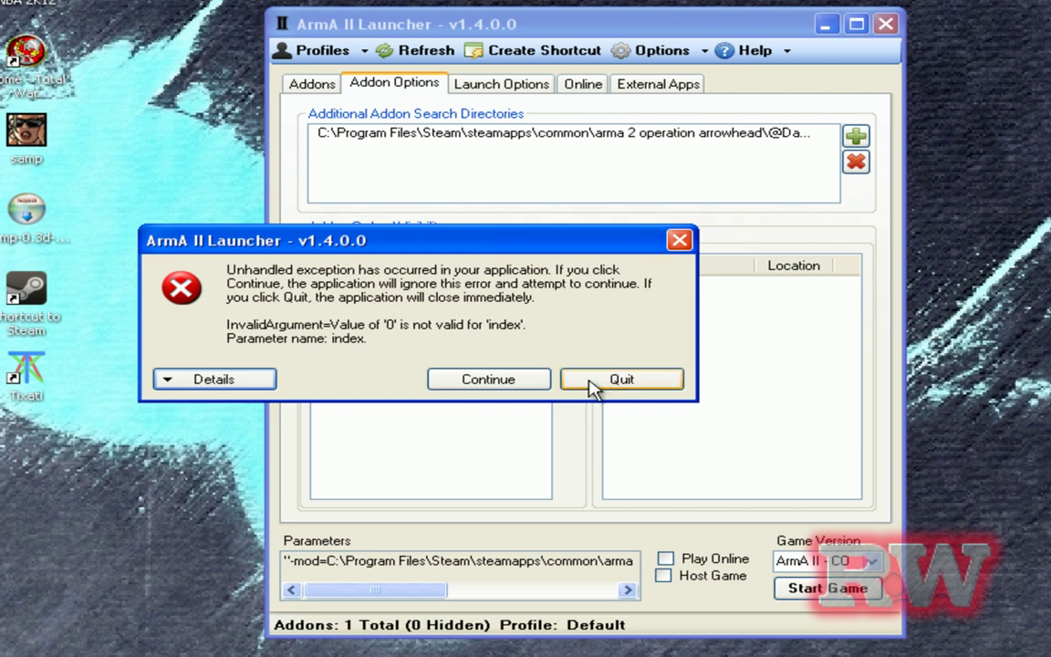
{"action": "left_click", "coordinate": [528, 385]}
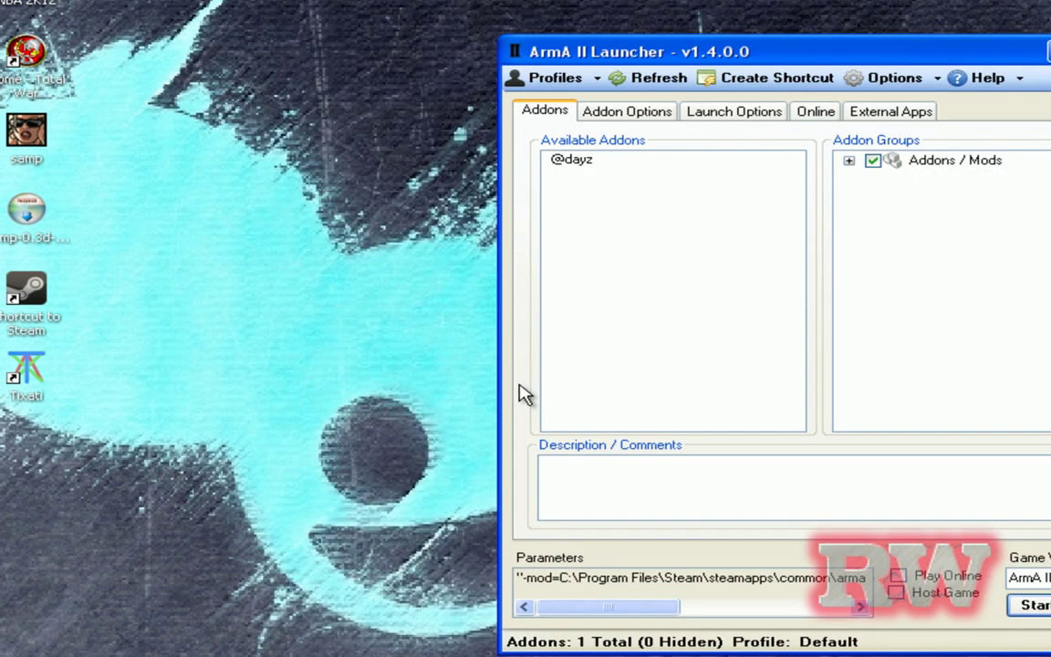
{"action": "left_click_drag", "start_coordinate": [737, 59], "coordinate": [374, 43]}
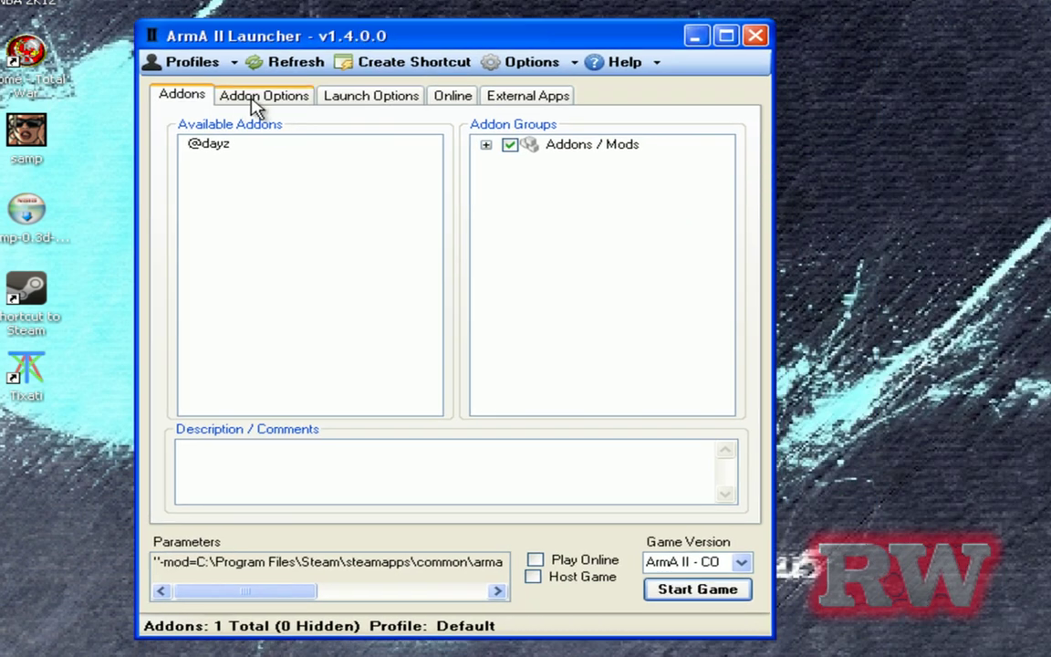
{"action": "left_click", "coordinate": [256, 102]}
{"action": "left_click", "coordinate": [182, 95]}
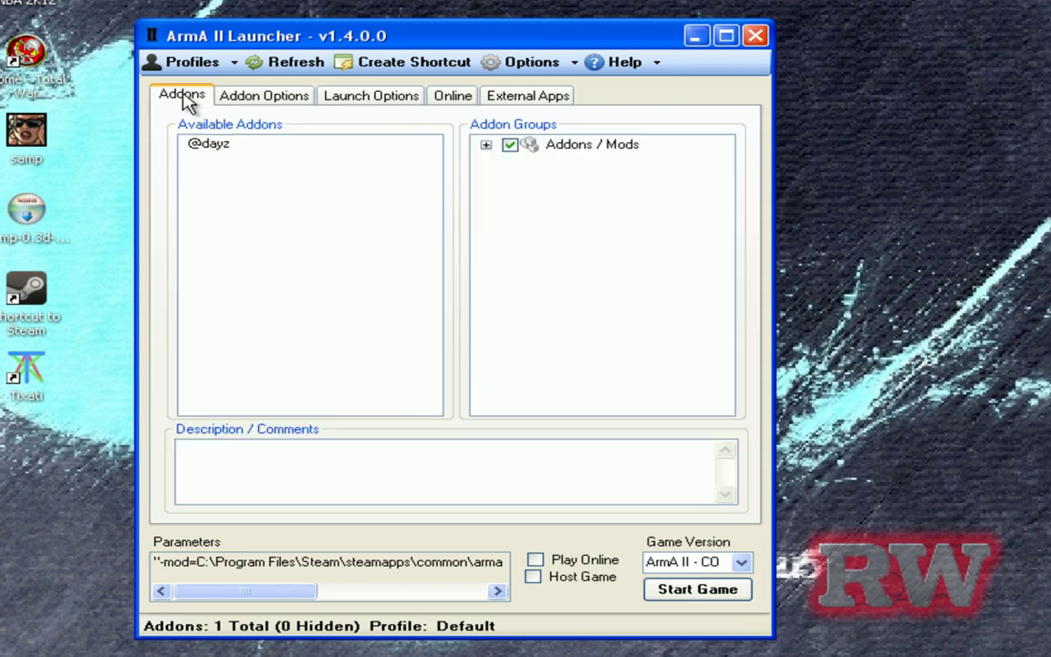
Disable the Addons / Mods group and expand it to select the DayZ group inside.
{"action": "left_click", "coordinate": [219, 144]}
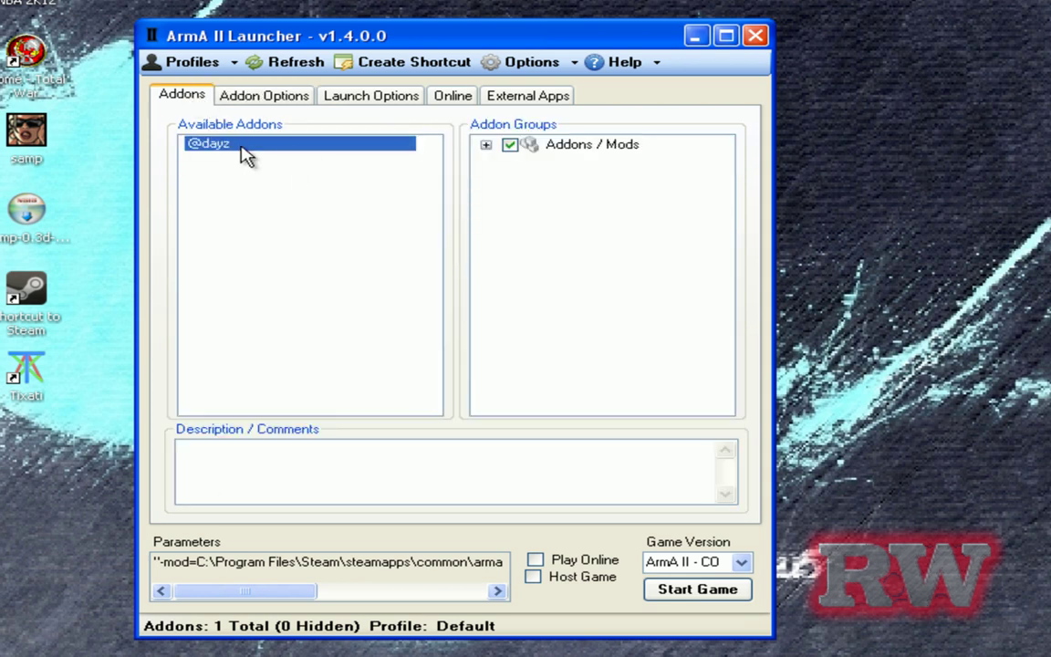
{"action": "left_click", "coordinate": [510, 145]}
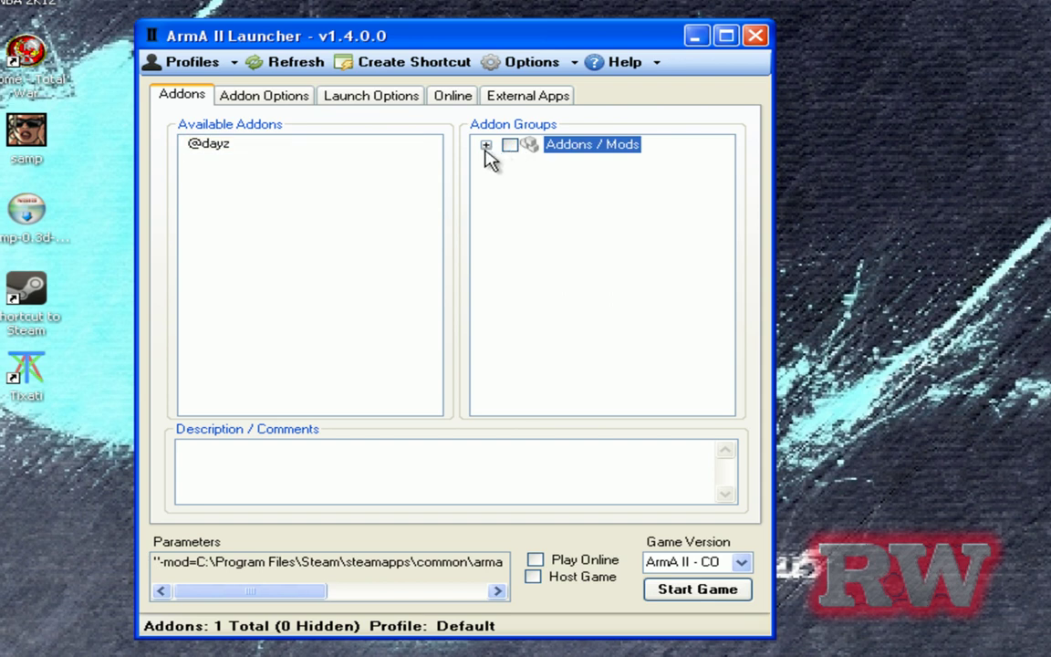
{"action": "left_click", "coordinate": [487, 148]}
{"action": "left_click", "coordinate": [489, 147]}
{"action": "left_click", "coordinate": [486, 146]}
{"action": "left_click", "coordinate": [534, 162]}
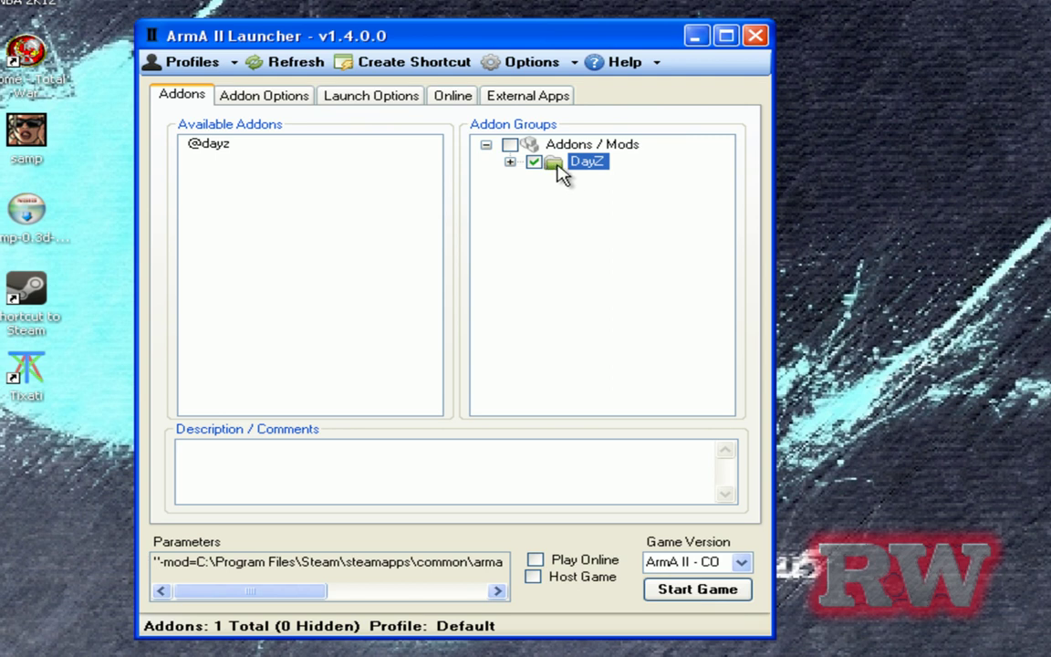
Rename the addon group under Addons / Mods as DayZ.
{"action": "right_click", "coordinate": [560, 167]}
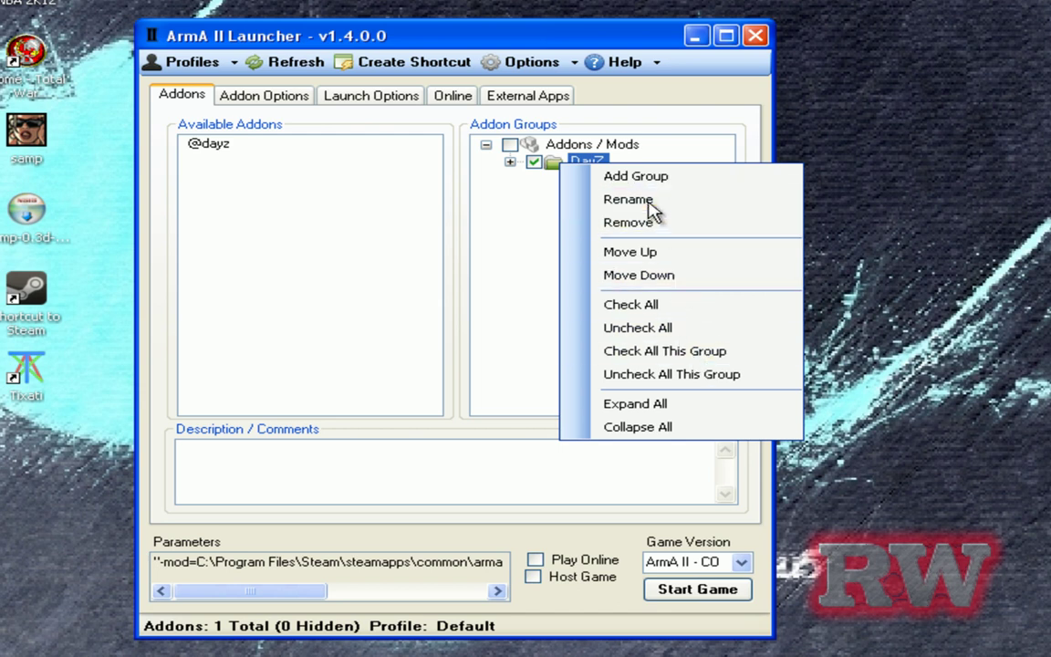
{"action": "left_click", "coordinate": [611, 199]}
{"action": "type", "text": "Da"}
{"action": "key", "text": "Return"}
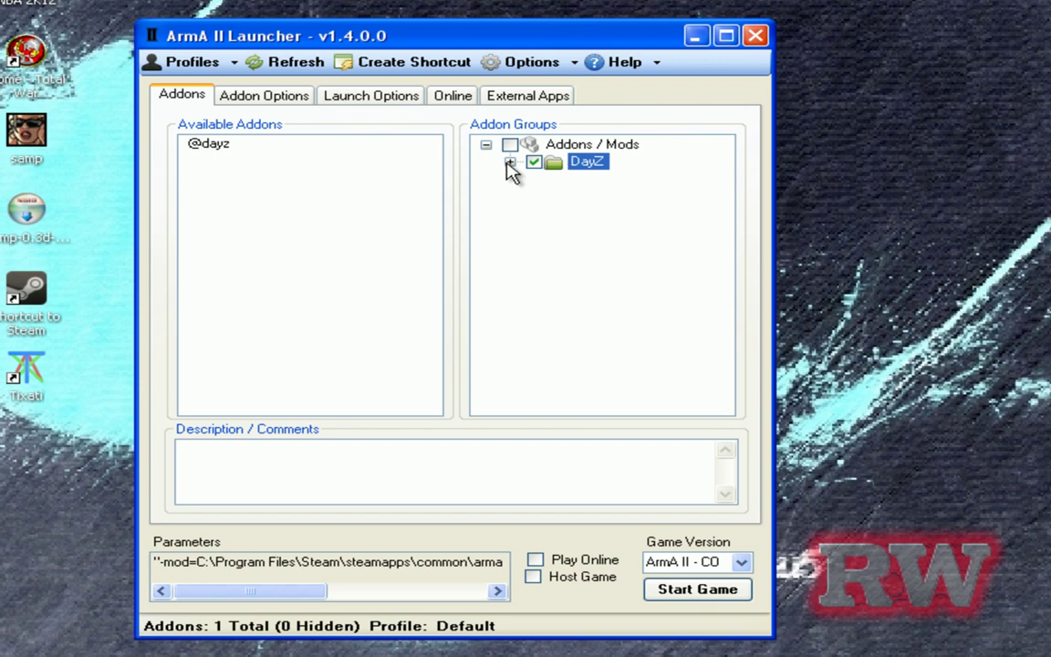
{"action": "left_click", "coordinate": [509, 163]}
{"action": "left_click", "coordinate": [576, 180]}
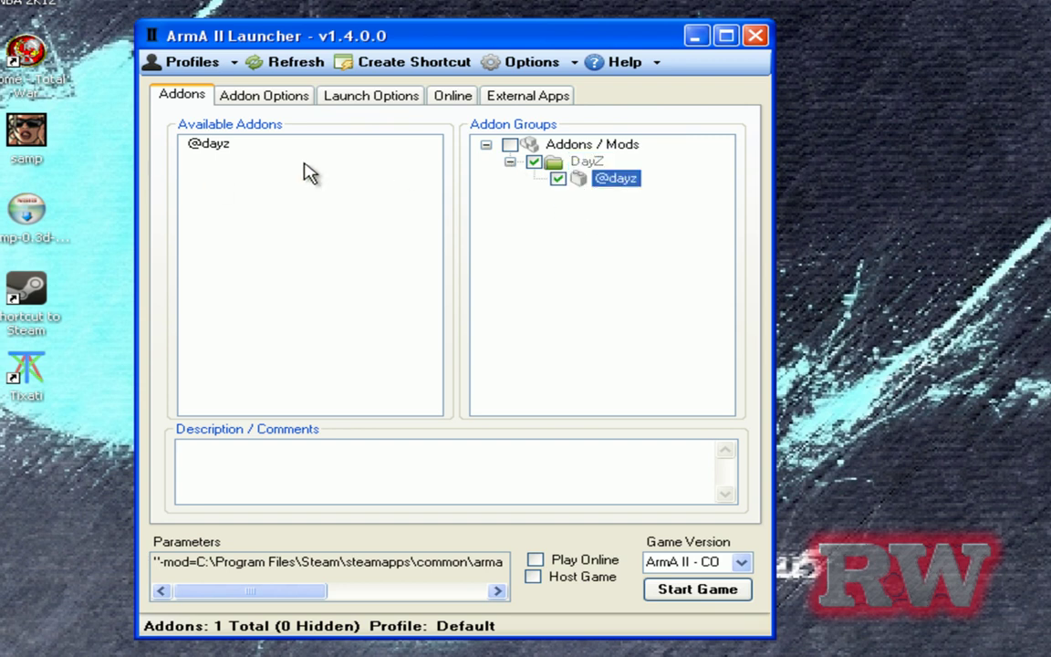
{"action": "right_click", "coordinate": [580, 181]}
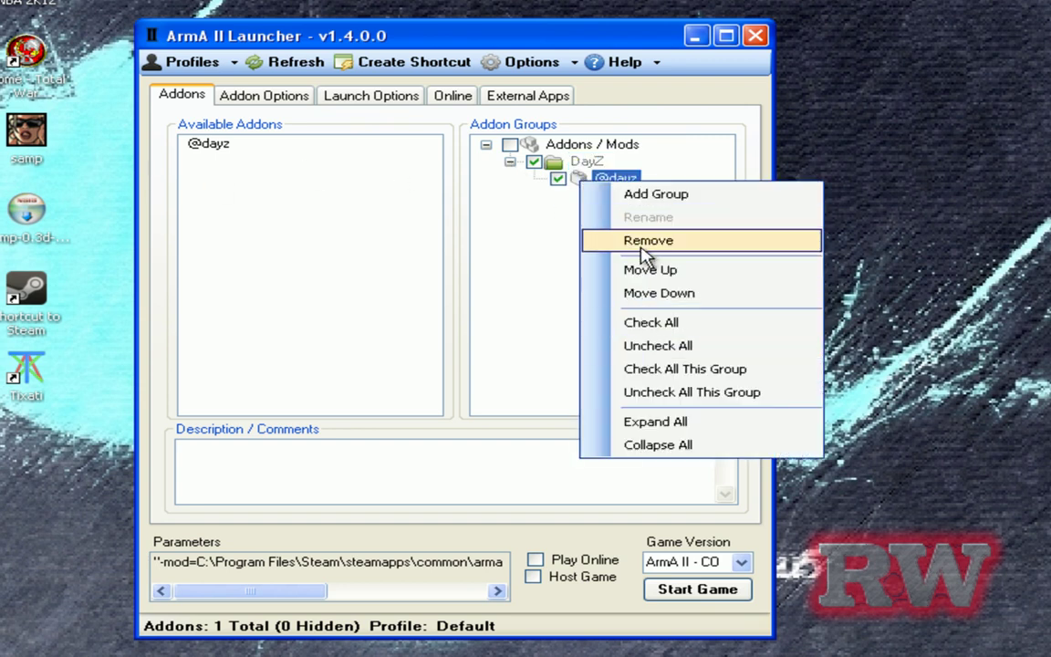
{"action": "left_click", "coordinate": [642, 243]}
{"action": "left_click", "coordinate": [509, 146]}
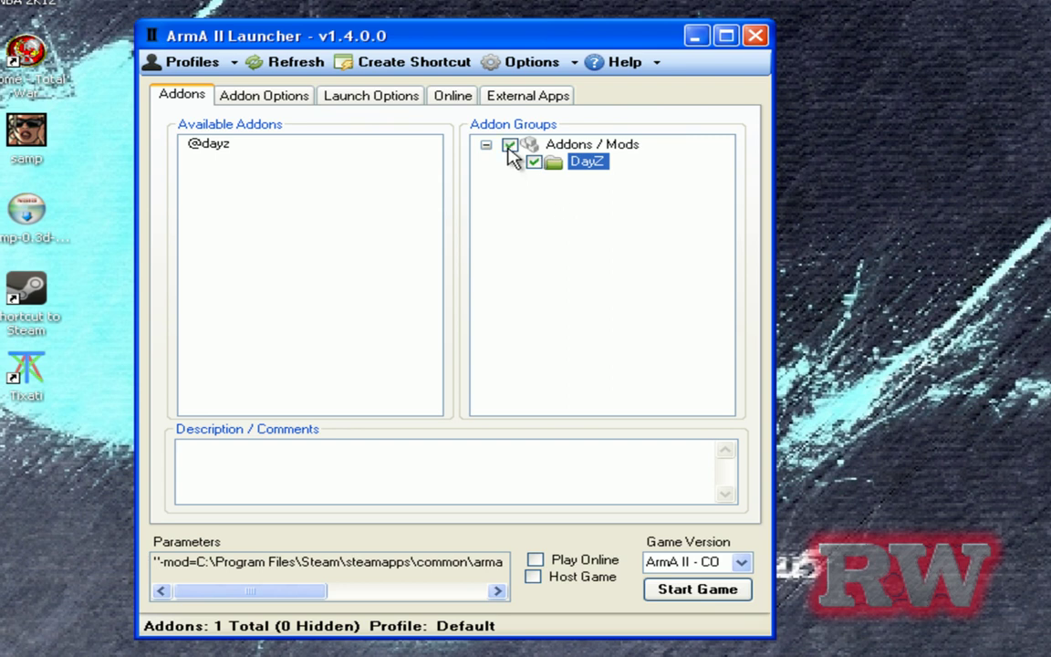
{"action": "left_click", "coordinate": [511, 148]}
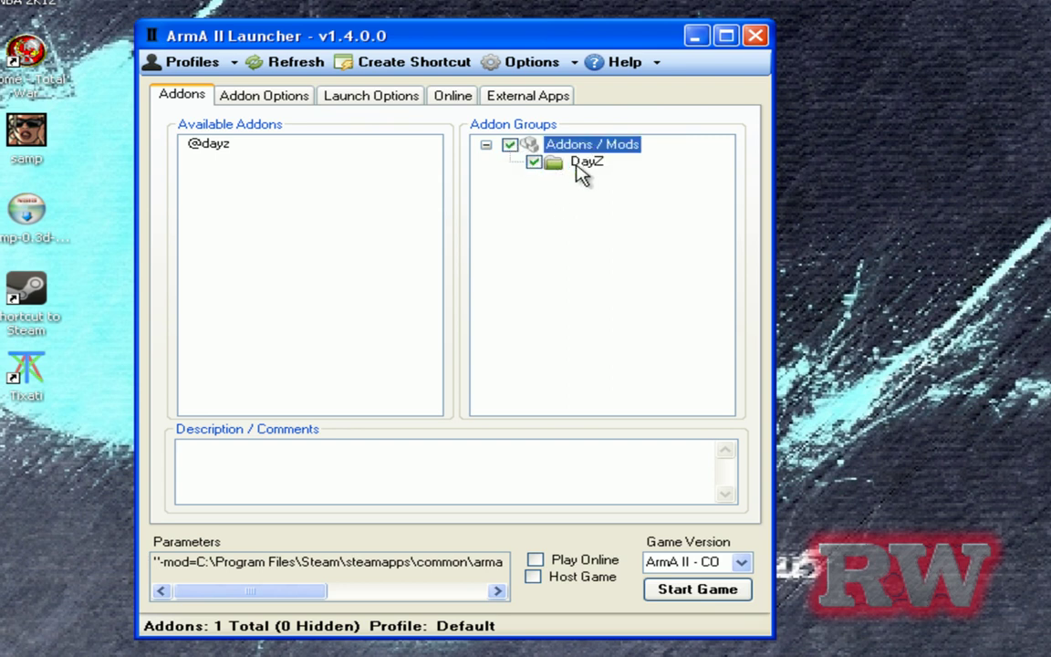
{"action": "left_click", "coordinate": [574, 168]}
{"action": "left_click", "coordinate": [245, 153]}
{"action": "left_click_drag", "start_coordinate": [245, 157], "coordinate": [572, 204]}
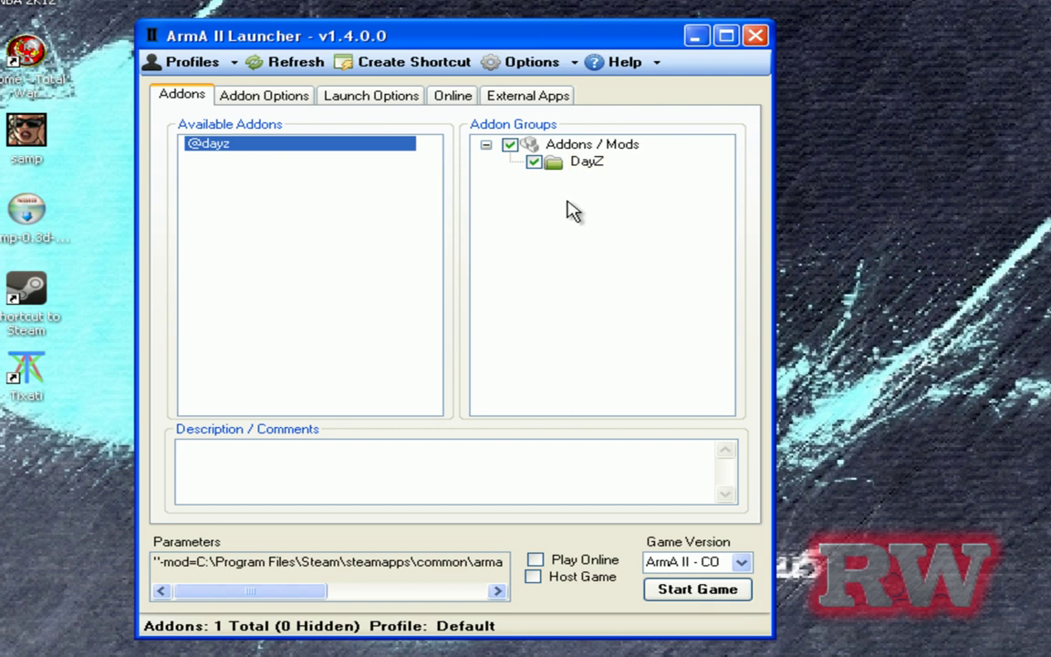
{"action": "left_click", "coordinate": [563, 211]}
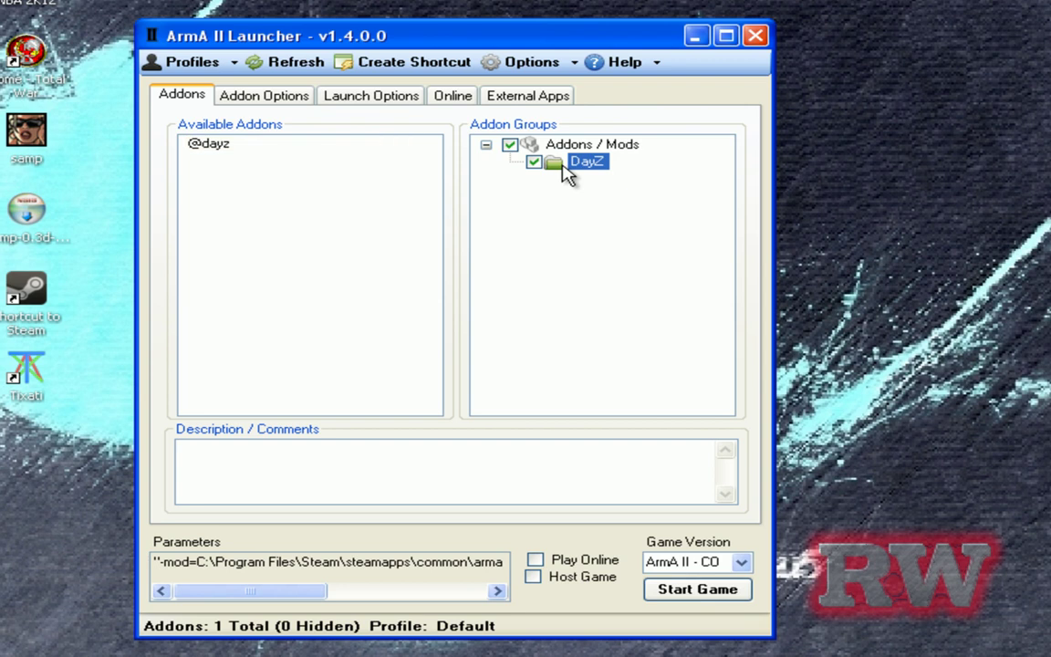
{"action": "left_click_drag", "start_coordinate": [201, 143], "coordinate": [575, 176]}
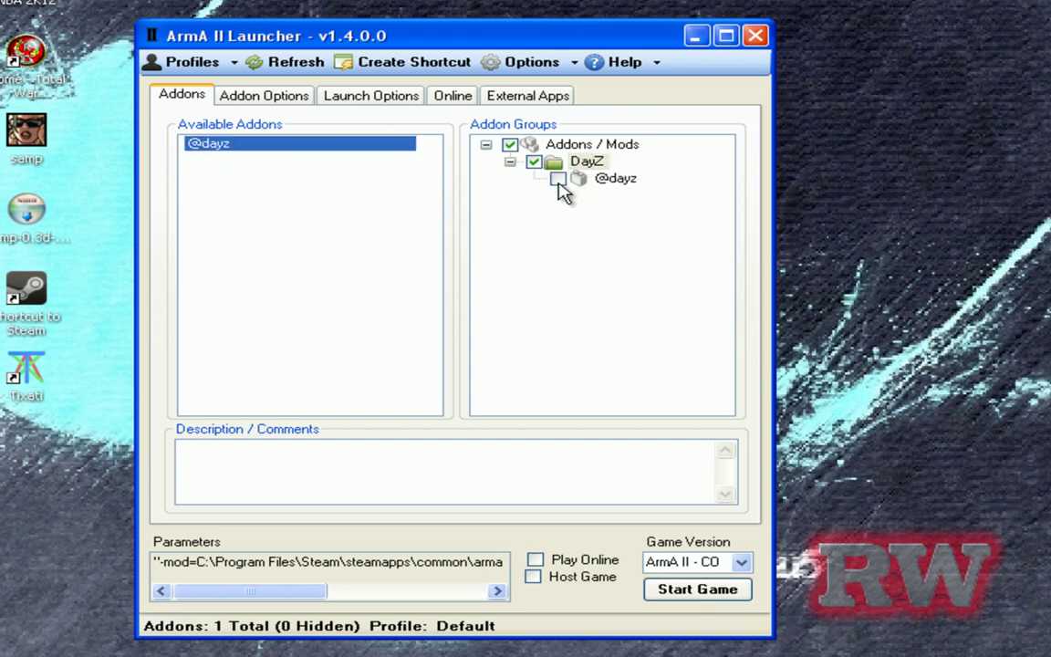
{"action": "left_click", "coordinate": [558, 179]}
{"action": "left_click", "coordinate": [558, 179]}
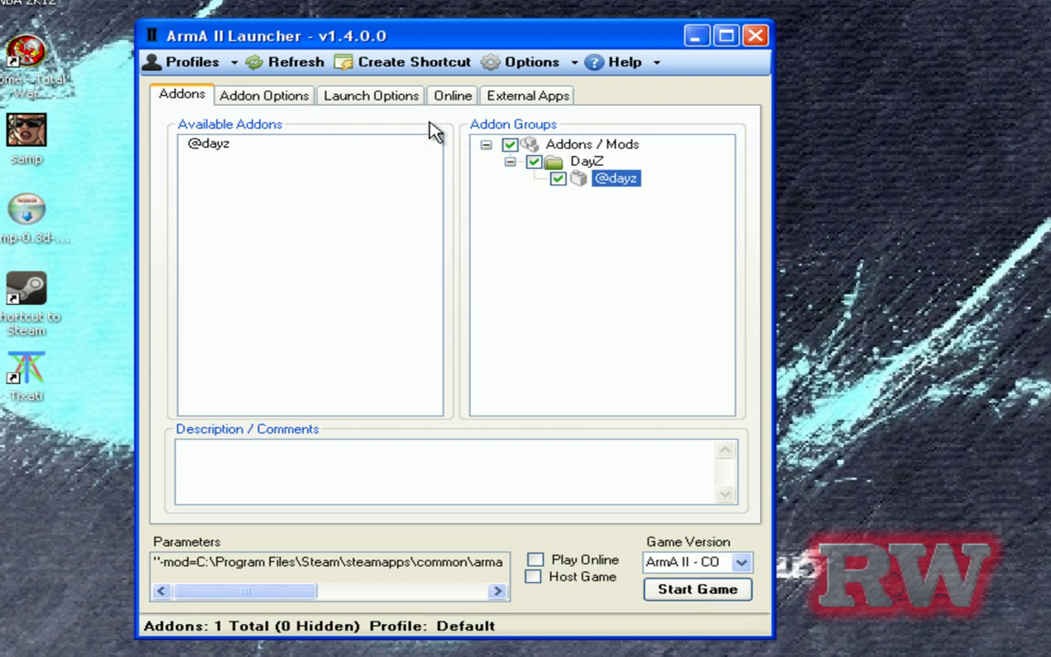
Set the game version to ArmA II - CO and enable Play Online.
{"action": "left_click", "coordinate": [741, 565]}
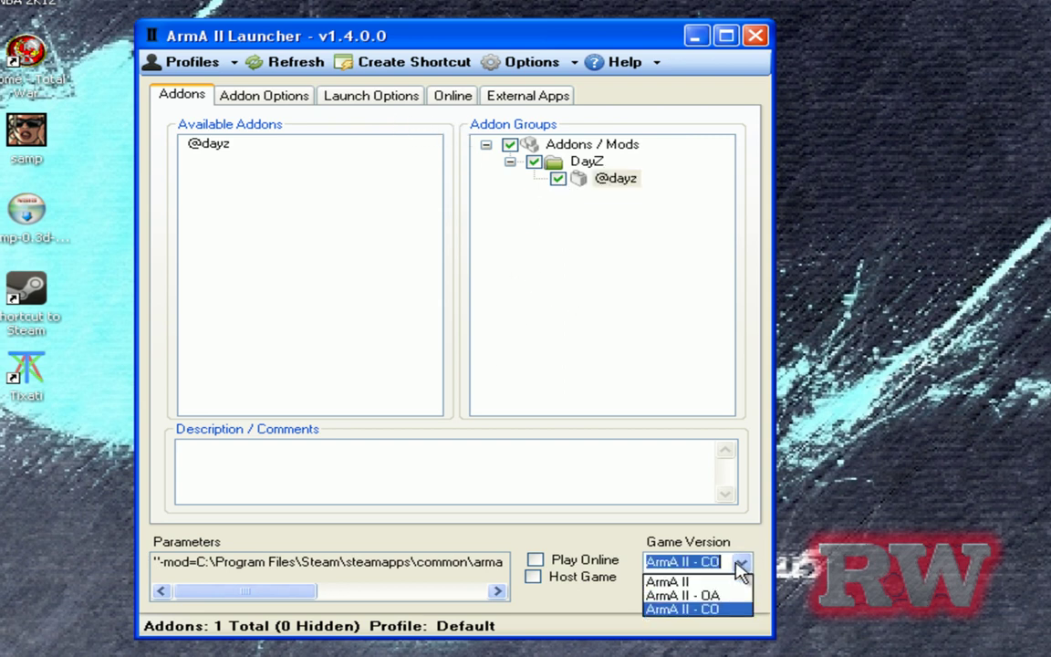
{"action": "left_click", "coordinate": [718, 612]}
{"action": "left_click", "coordinate": [537, 562]}
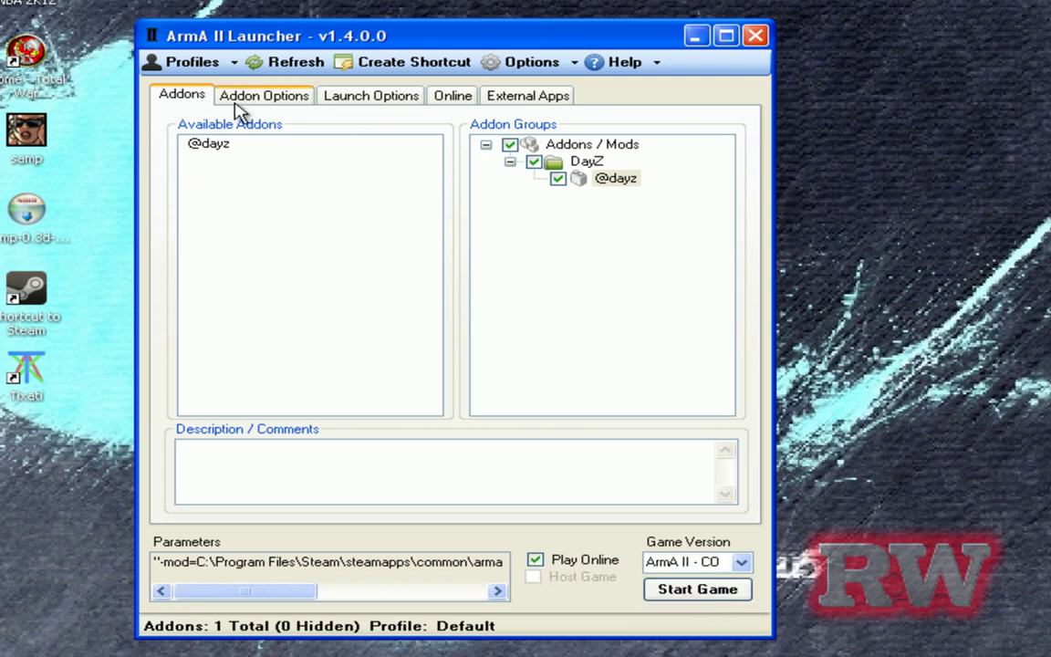
Set the ArmA II executable location to arma2 in C:\Program Files\Steam\steamapps\common\arma 2.
{"action": "left_click", "coordinate": [398, 107]}
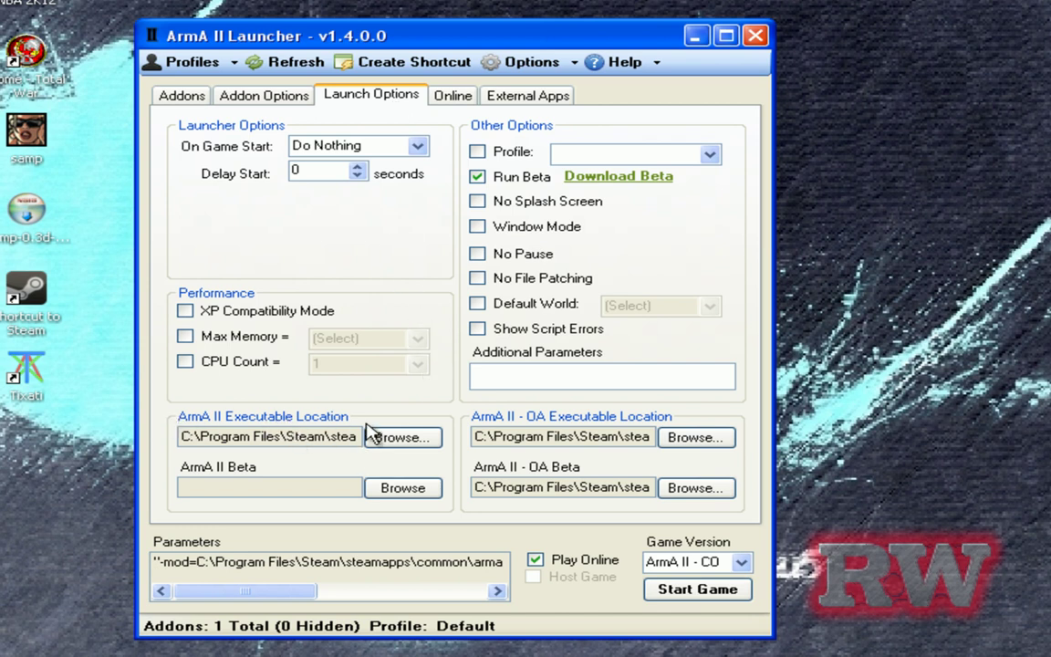
{"action": "left_click", "coordinate": [416, 439]}
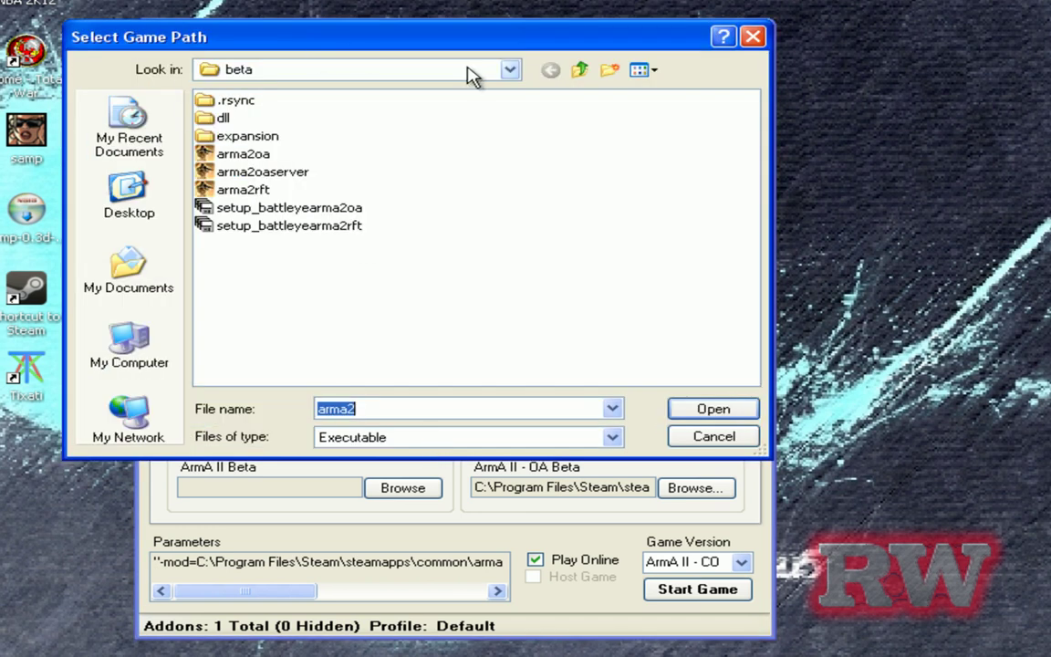
{"action": "left_click", "coordinate": [429, 71]}
{"action": "left_click", "coordinate": [305, 175]}
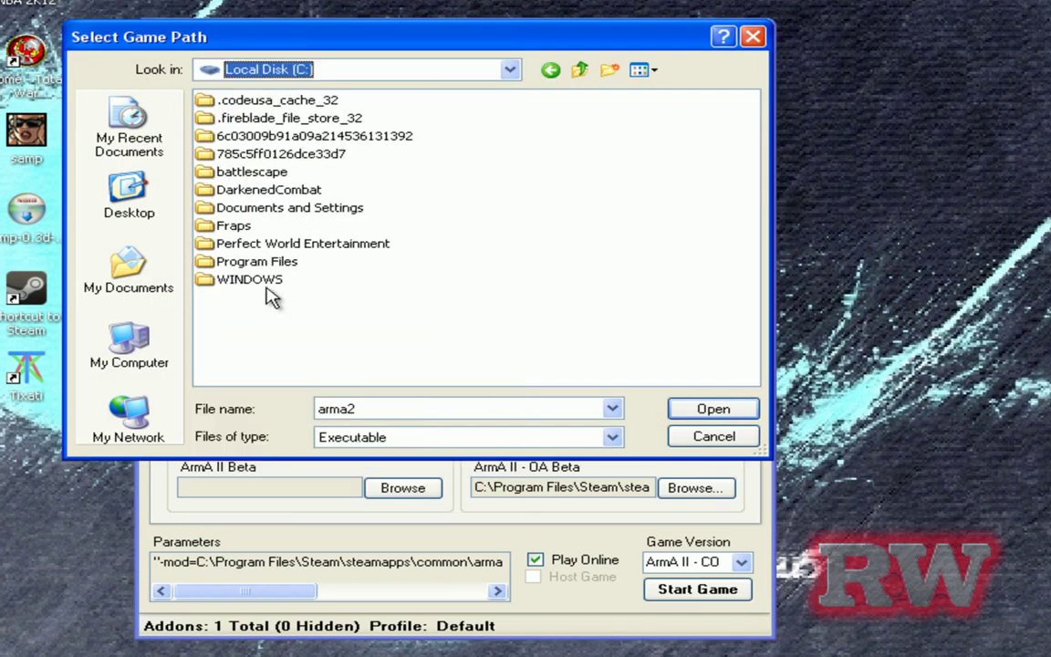
{"action": "double_click", "coordinate": [263, 262]}
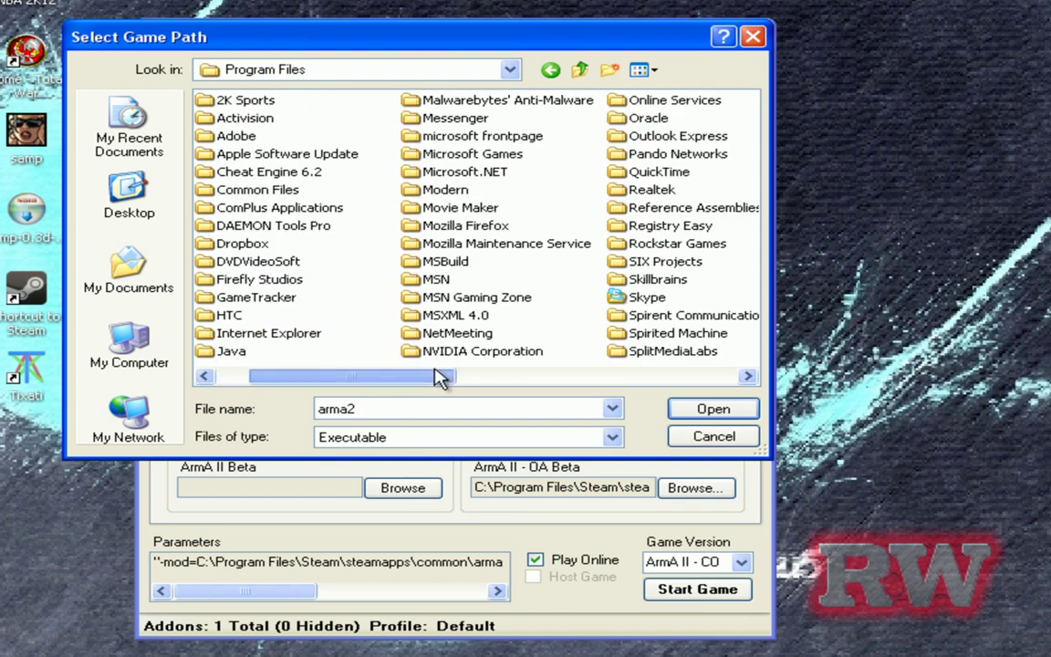
{"action": "left_click_drag", "start_coordinate": [432, 379], "coordinate": [514, 378]}
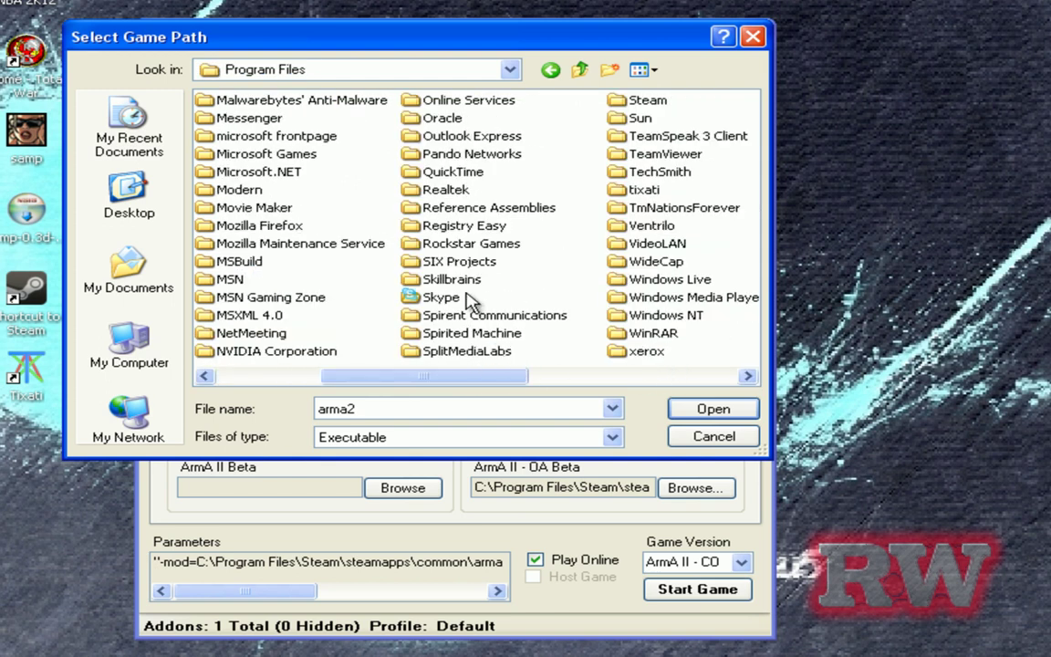
{"action": "double_click", "coordinate": [652, 103]}
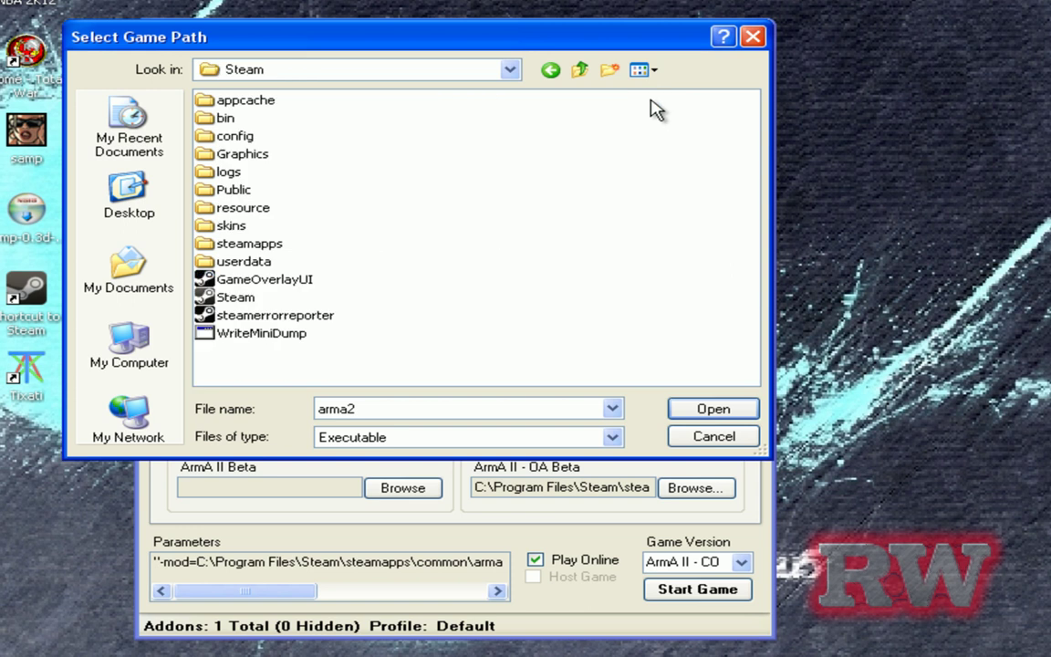
{"action": "double_click", "coordinate": [250, 239]}
{"action": "double_click", "coordinate": [221, 102]}
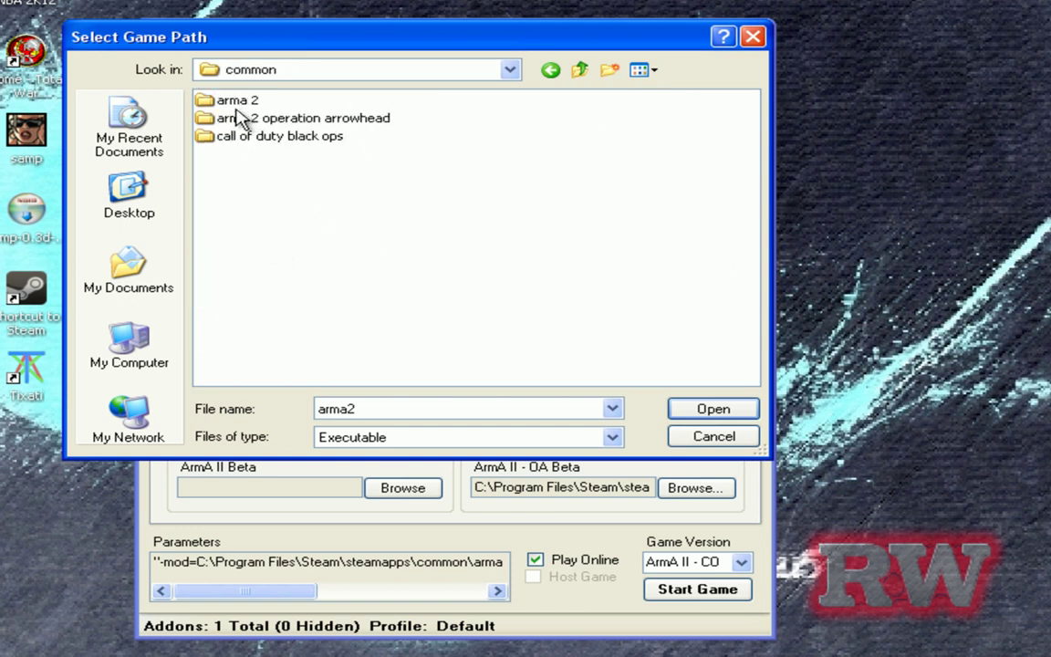
{"action": "double_click", "coordinate": [239, 102]}
{"action": "left_click", "coordinate": [234, 244]}
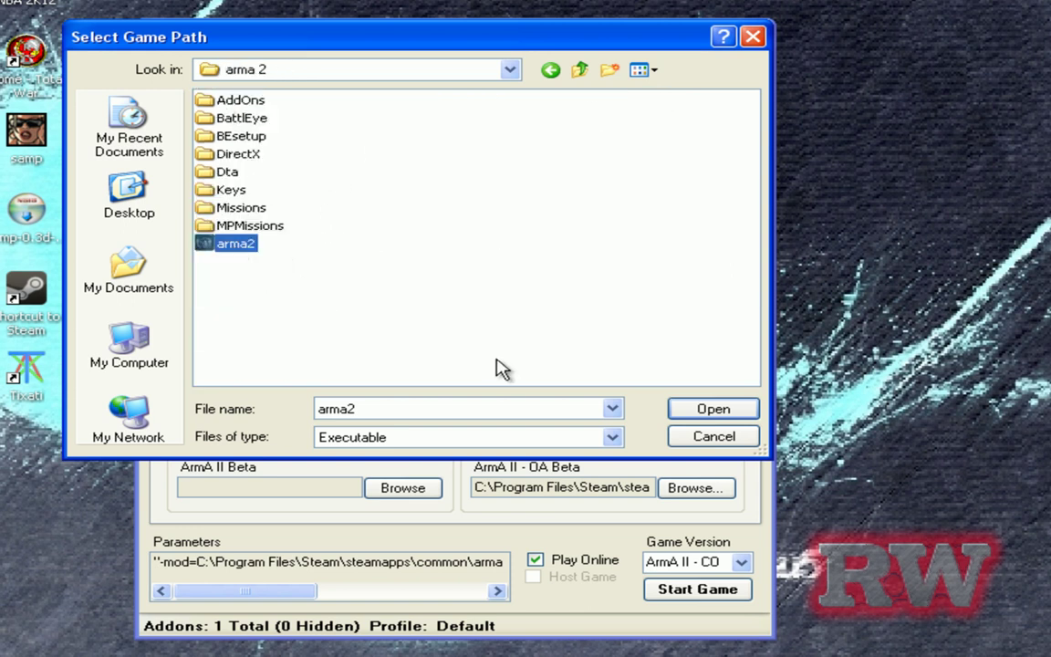
{"action": "left_click", "coordinate": [713, 410]}
Set the ArmA II - OA executable location to ArmA2OA in the arma 2 operation arrowhead folder under common.
{"action": "left_click", "coordinate": [697, 444]}
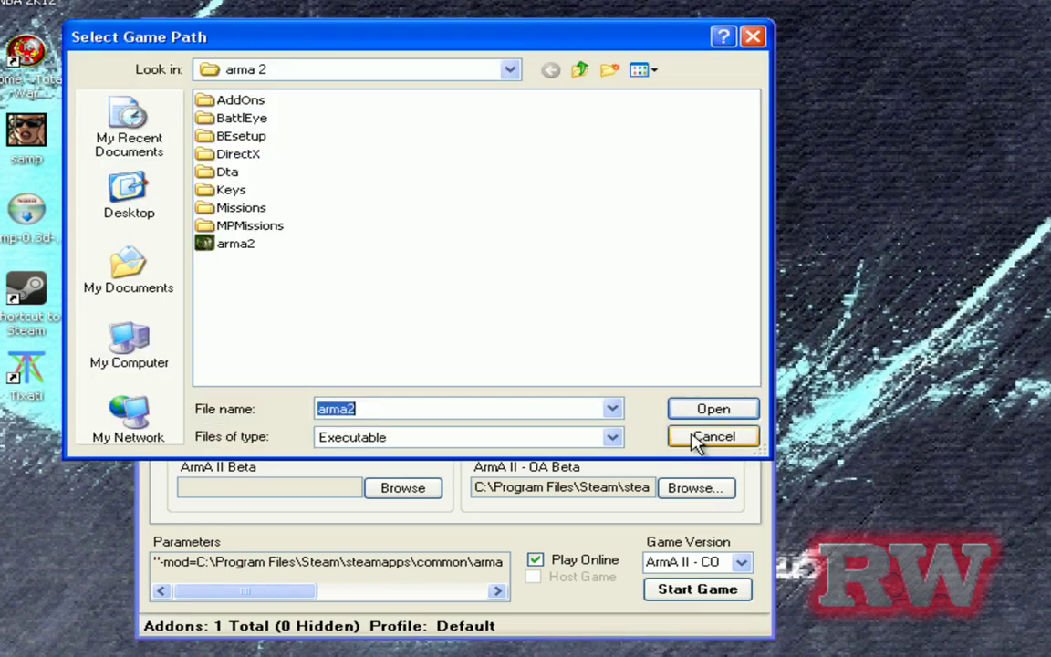
{"action": "left_click", "coordinate": [497, 73]}
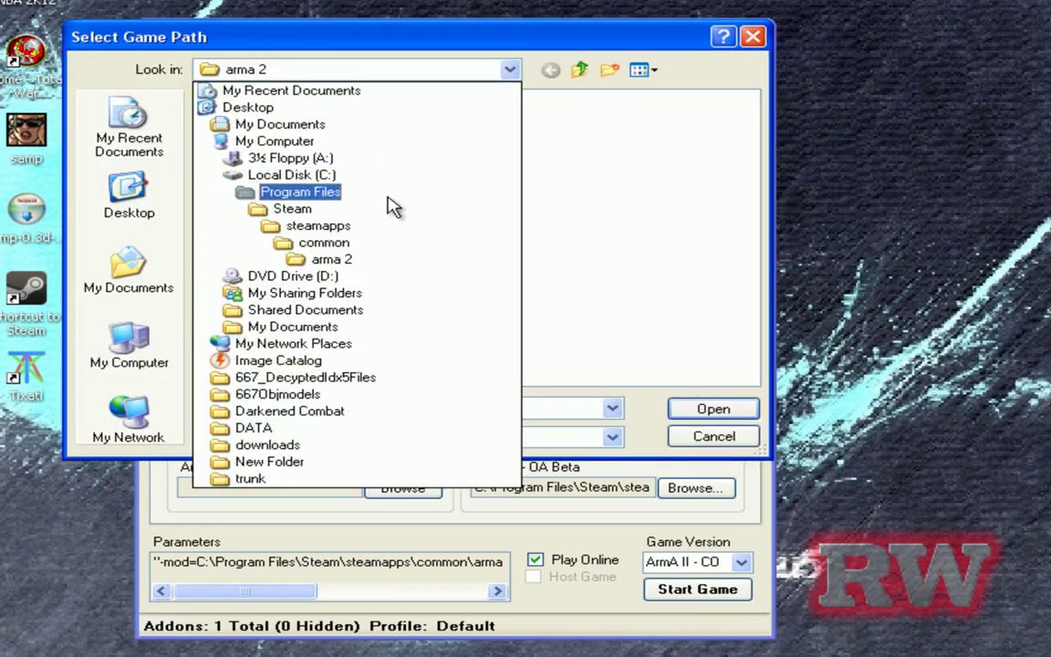
{"action": "left_click", "coordinate": [363, 243]}
{"action": "double_click", "coordinate": [275, 125]}
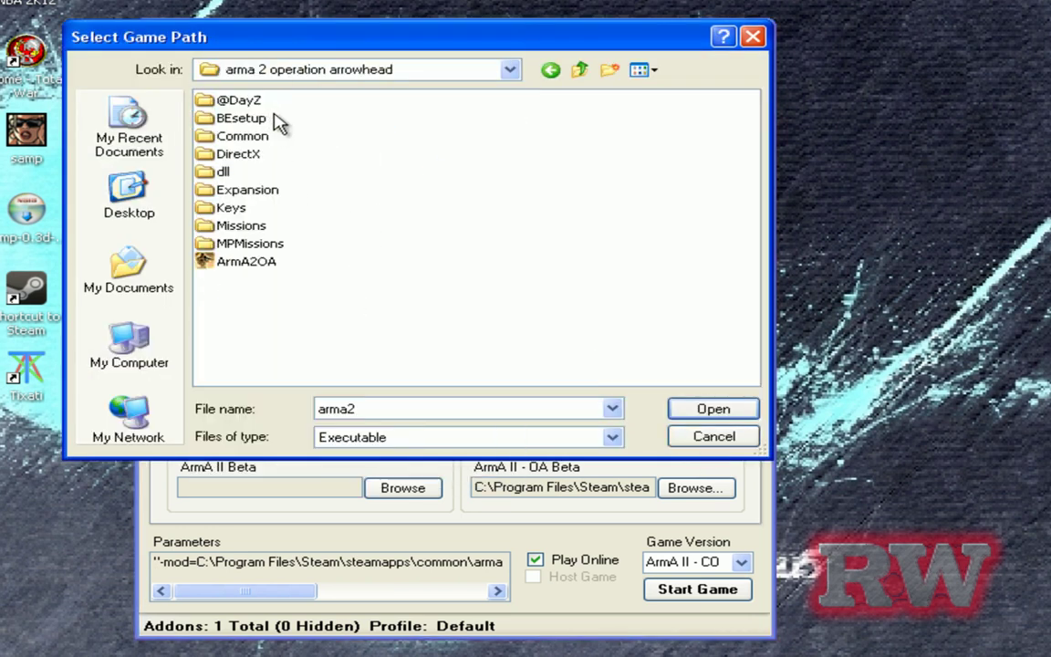
{"action": "left_click", "coordinate": [244, 262]}
{"action": "left_click", "coordinate": [713, 409]}
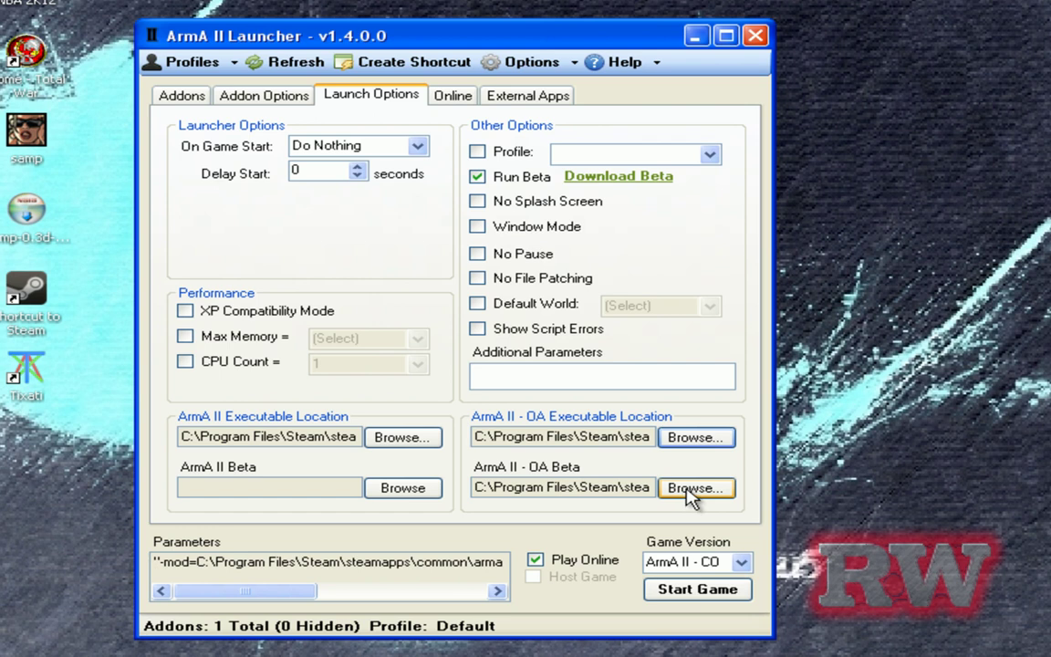
Set the ArmA II - OA Beta location to arma2oa in the Expansion\beta folder of arma 2 operation arrowhead.
{"action": "left_click", "coordinate": [694, 488]}
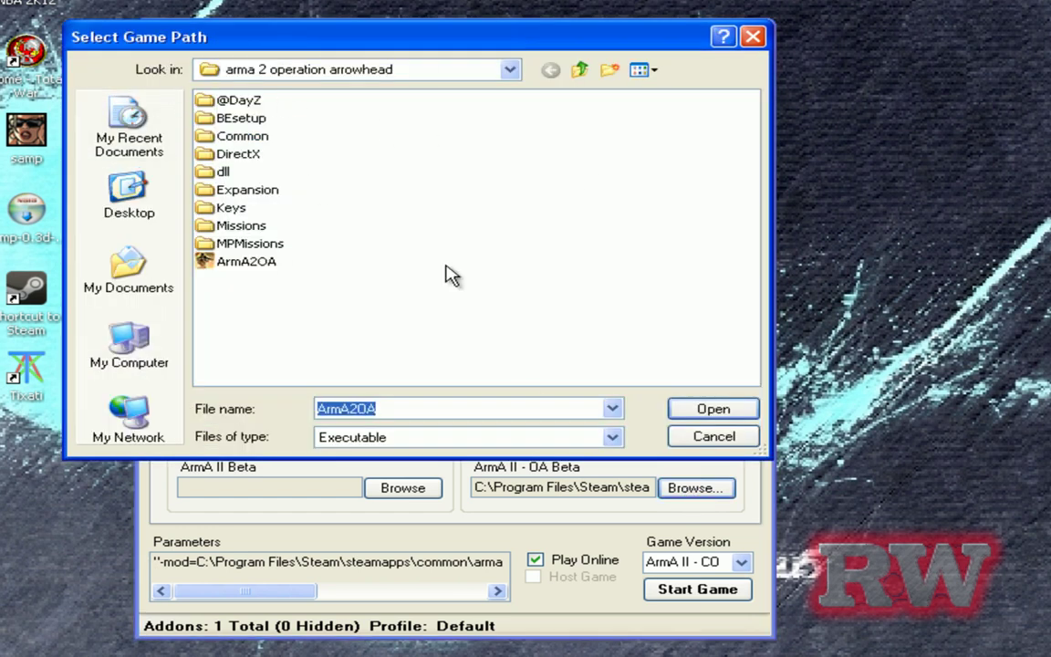
{"action": "double_click", "coordinate": [247, 193]}
{"action": "left_click", "coordinate": [237, 136]}
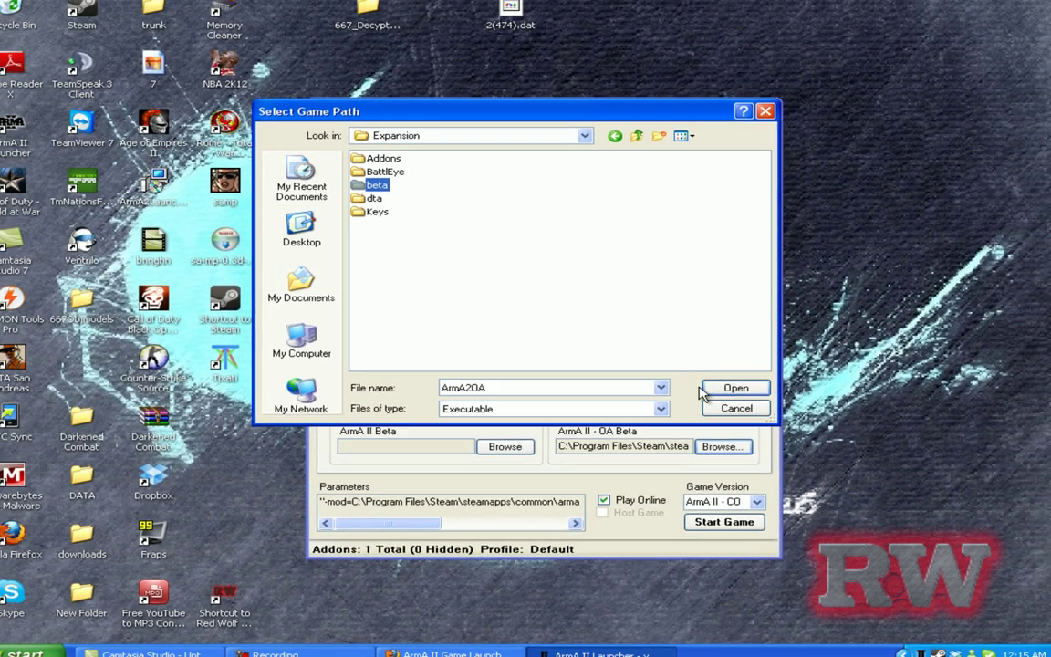
{"action": "left_click", "coordinate": [721, 391]}
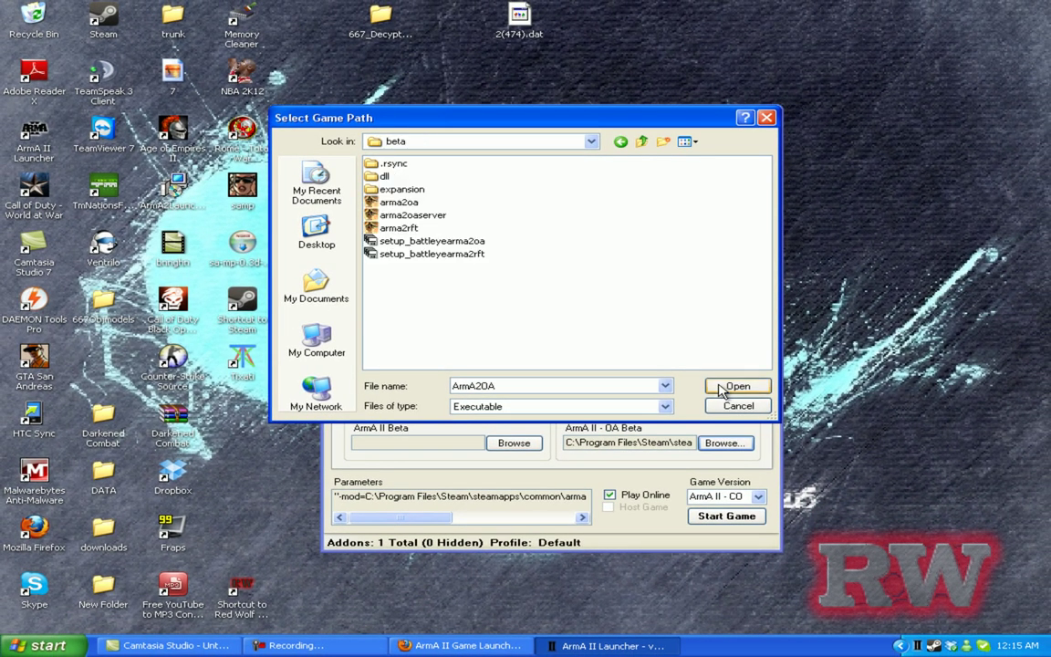
{"action": "left_click", "coordinate": [370, 200]}
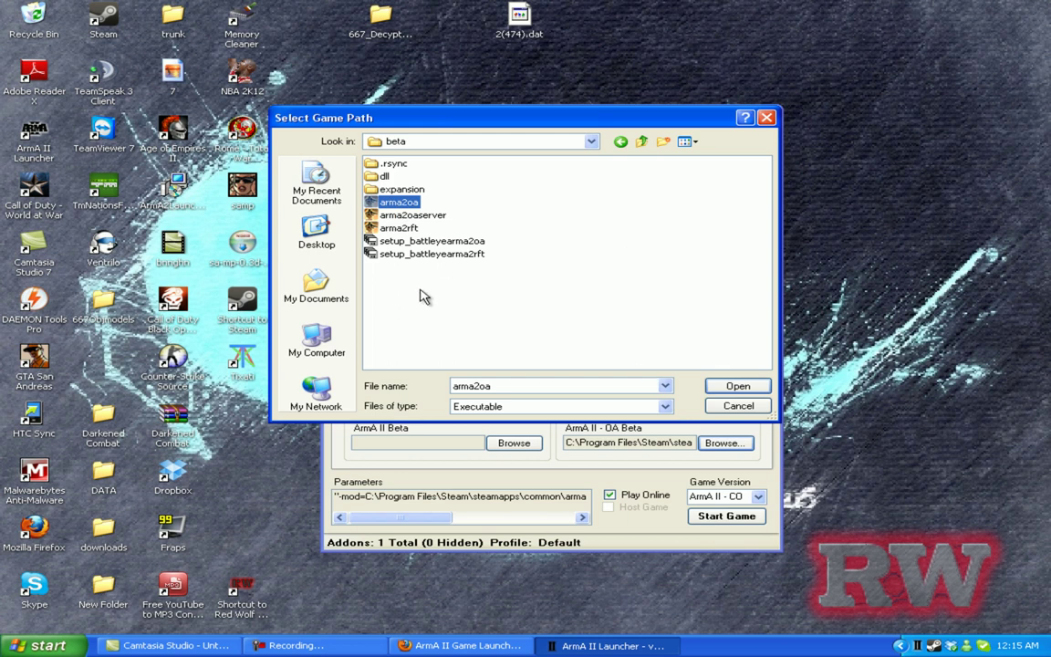
{"action": "left_click", "coordinate": [734, 386]}
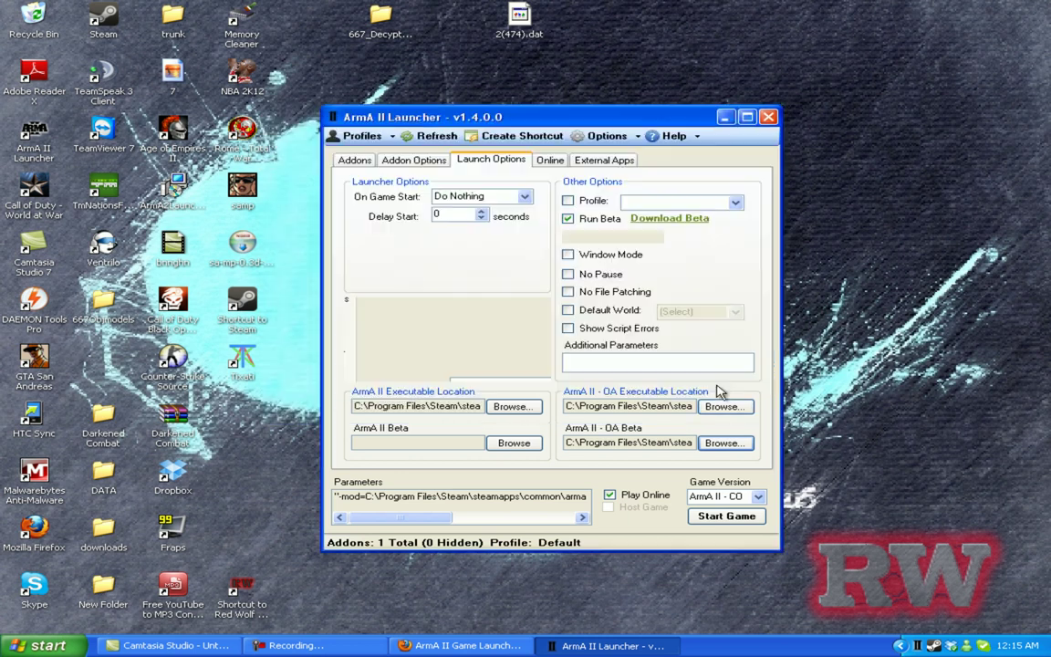
{"action": "left_click", "coordinate": [566, 220]}
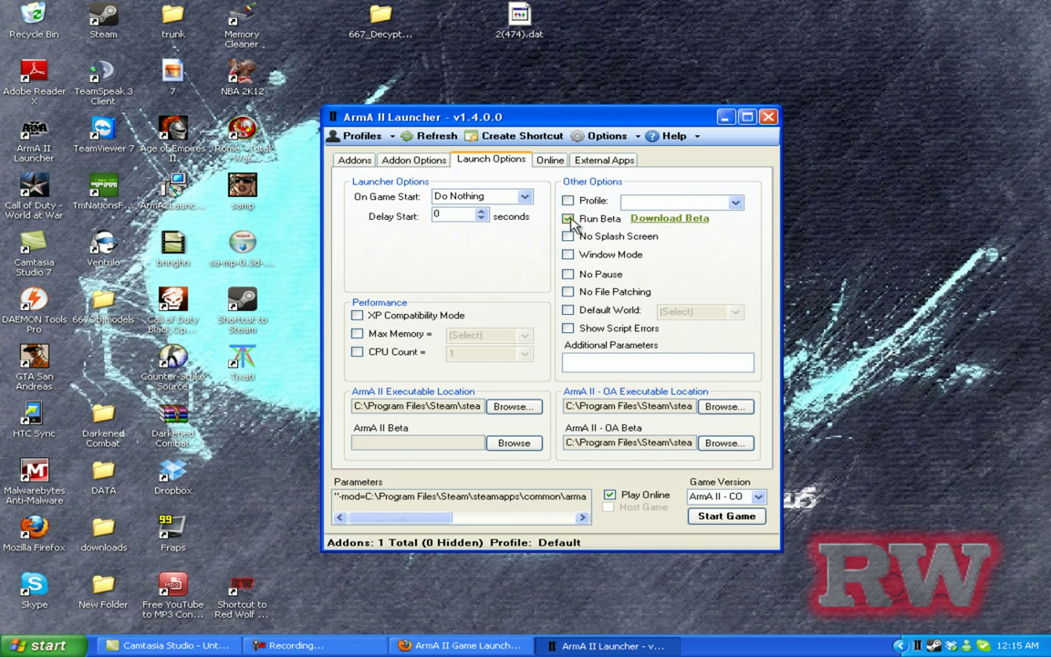
{"action": "left_click", "coordinate": [356, 161]}
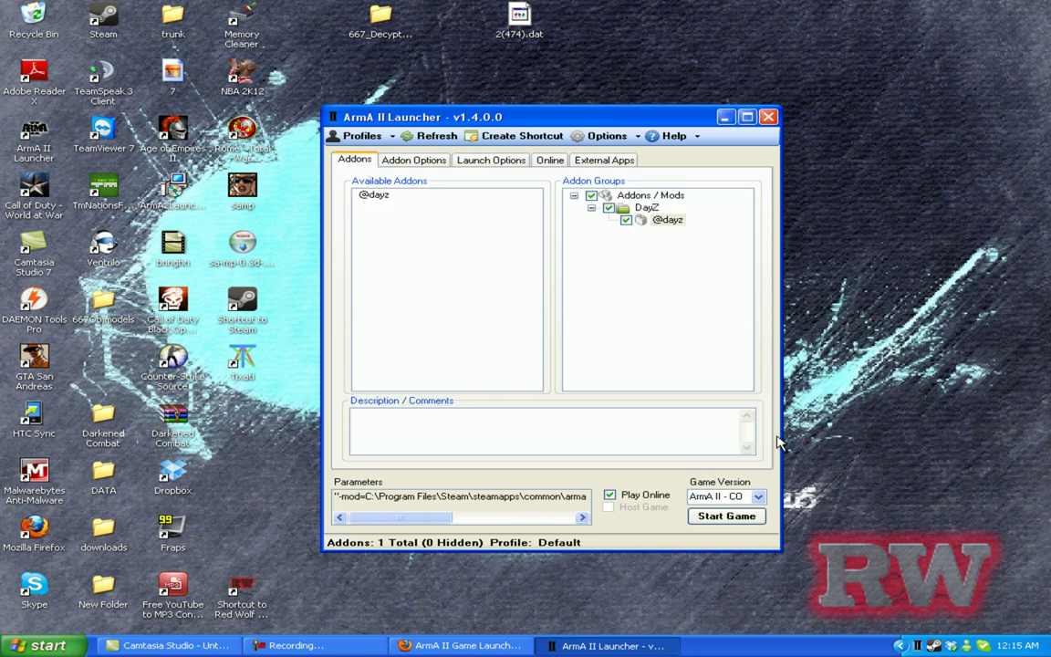
{"action": "left_click", "coordinate": [744, 524]}
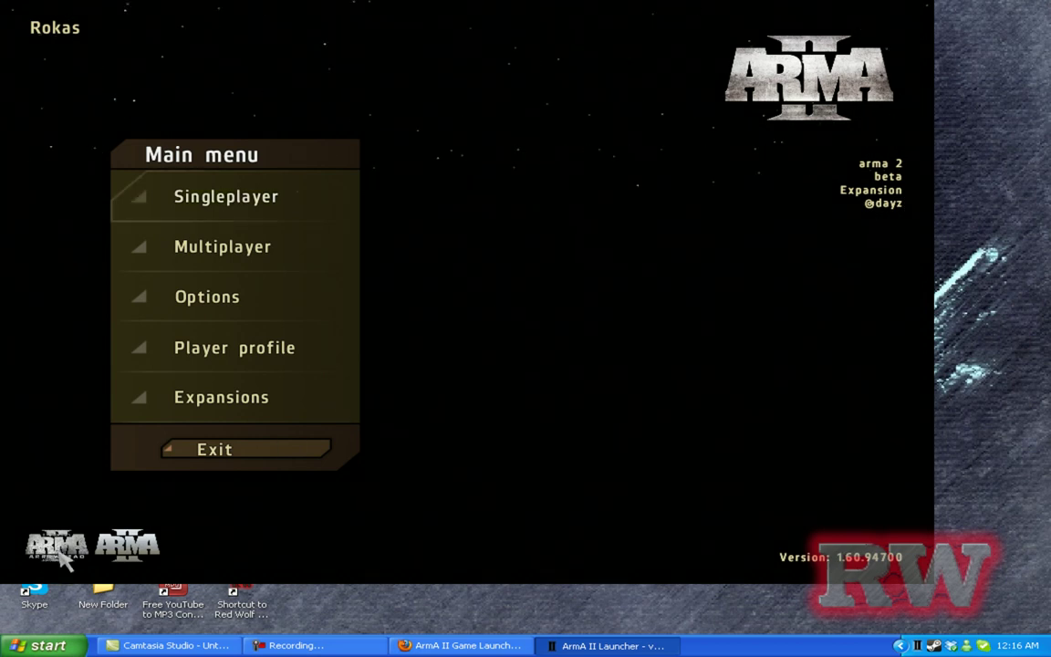
{"action": "left_click", "coordinate": [195, 257]}
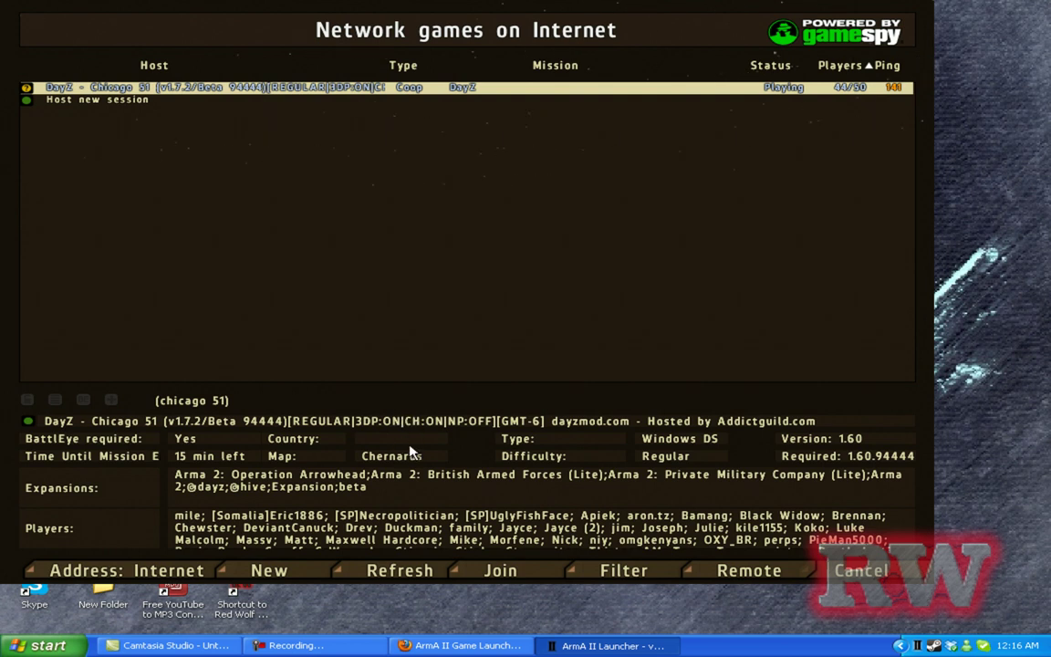
Leave the running game for the desktop by bringing up Windows Task Manager.
{"action": "key", "text": "ctrl+alt+Delete"}
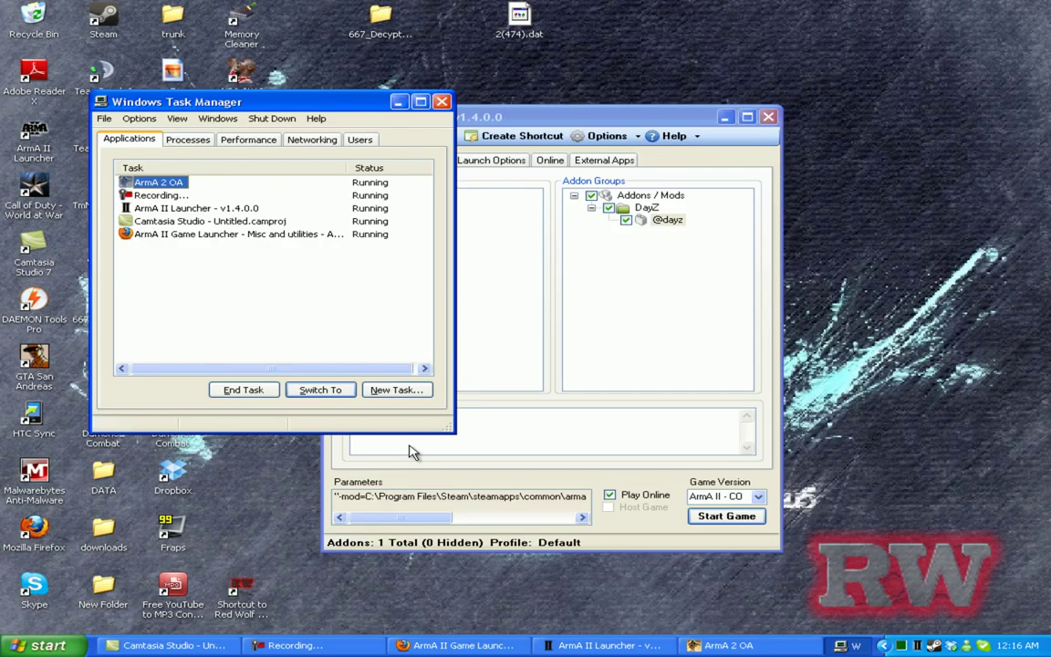
{"action": "left_click", "coordinate": [516, 335]}
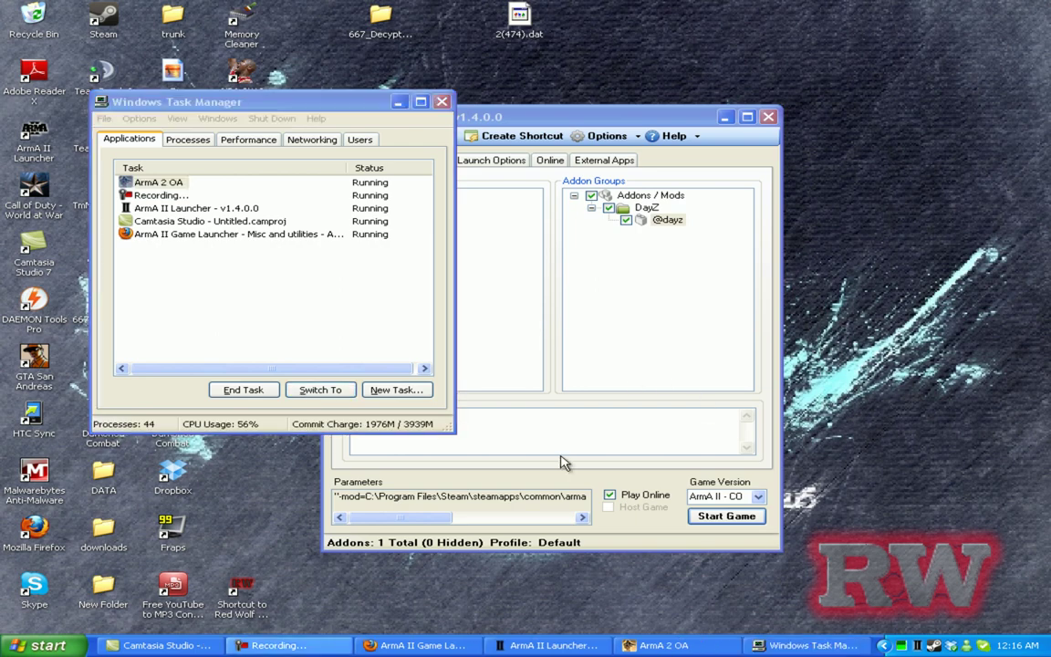